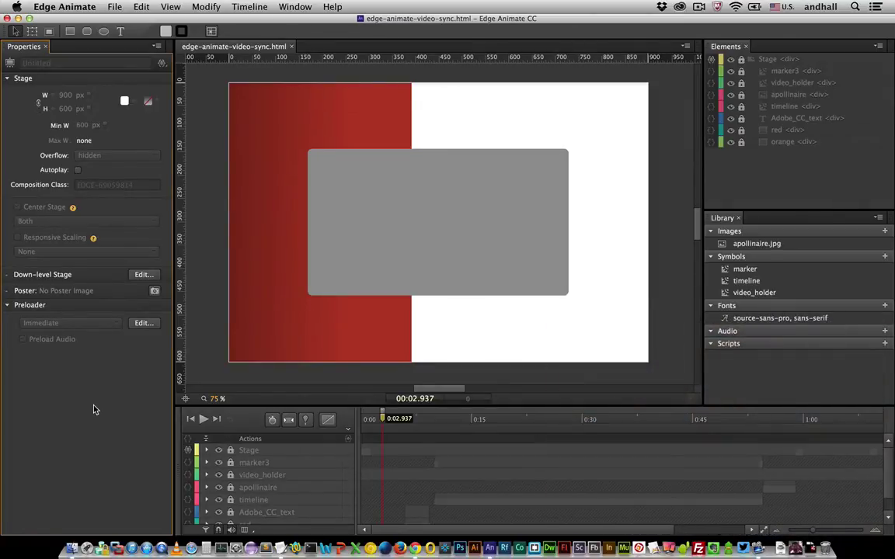
Preview the composition in Chrome, play the embedded YouTube video through, then return to Edge Animate.
key(ctrl+Return)
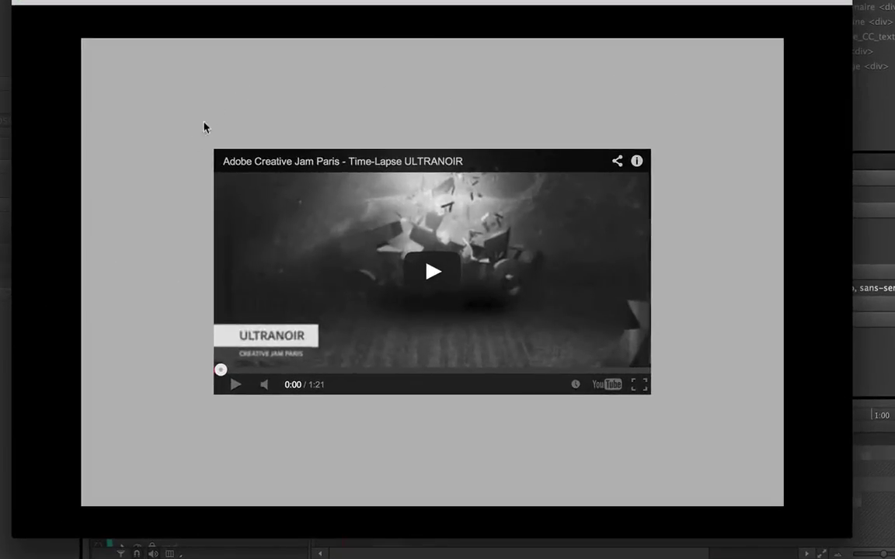
click(432, 271)
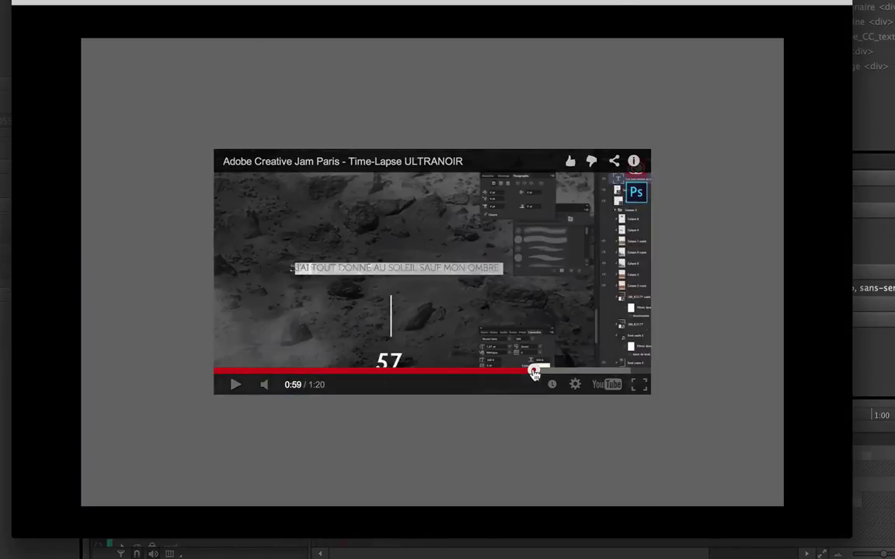
click(492, 324)
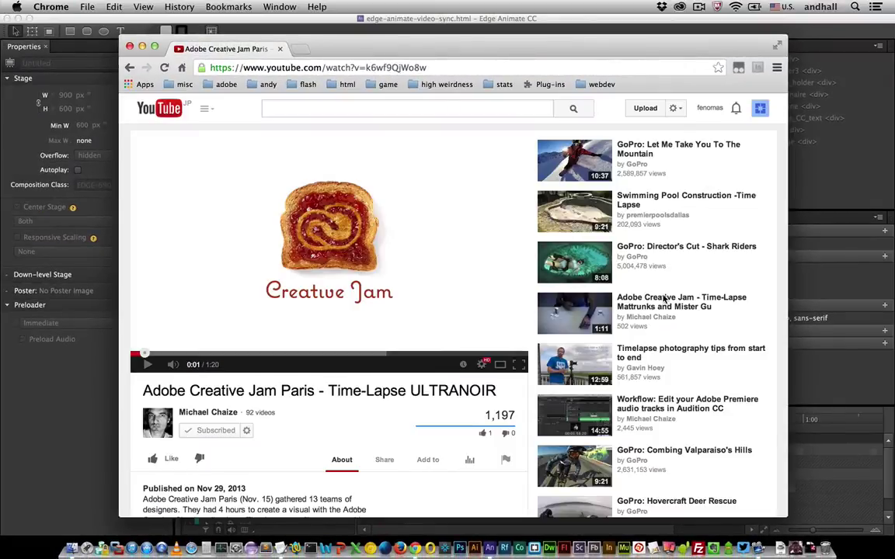
key(super+Tab)
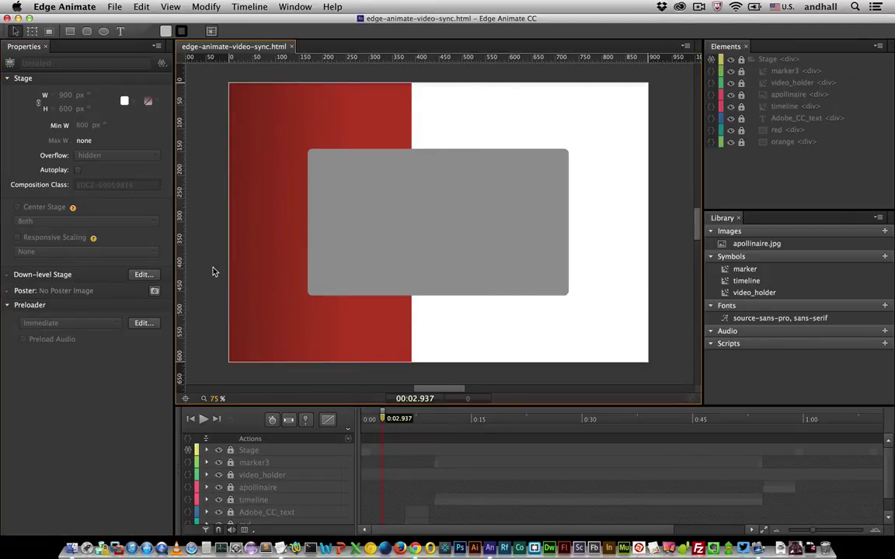
Create a new composition whose stage width and height are set in percent.
key(super+n)
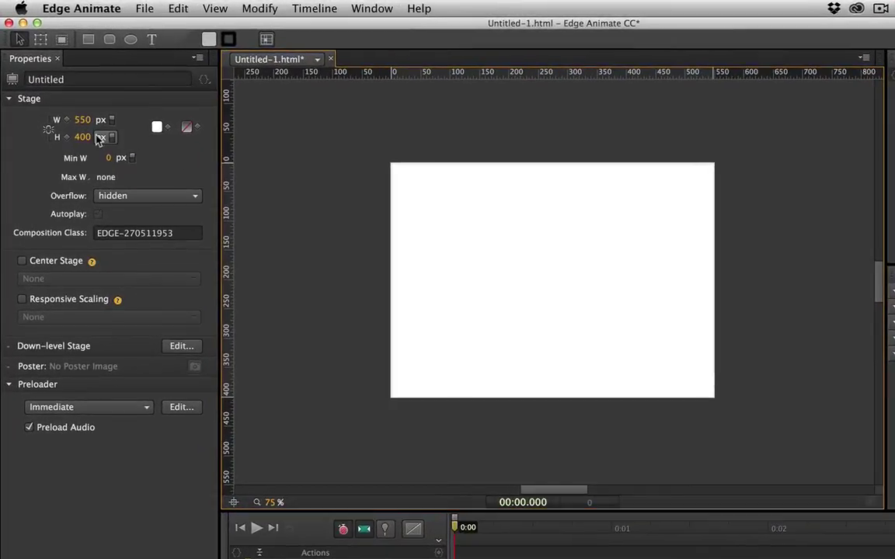
click(75, 109)
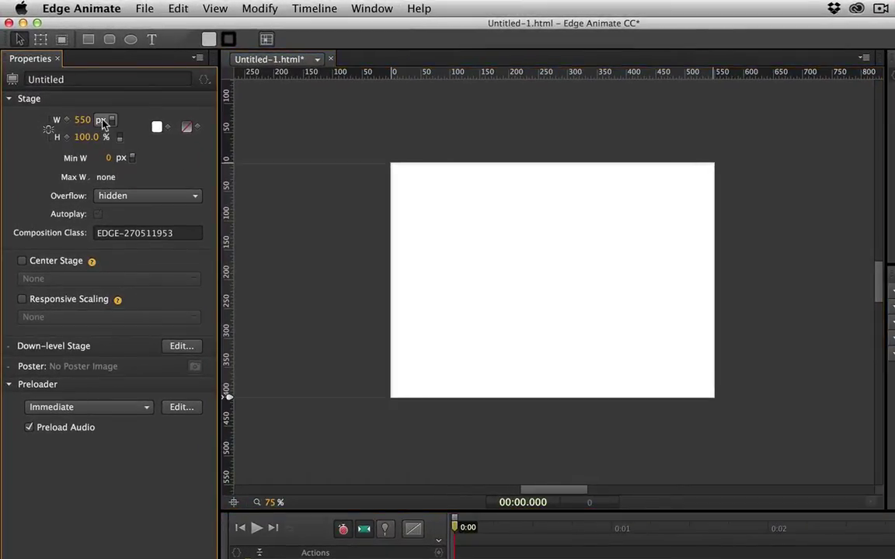
click(101, 120)
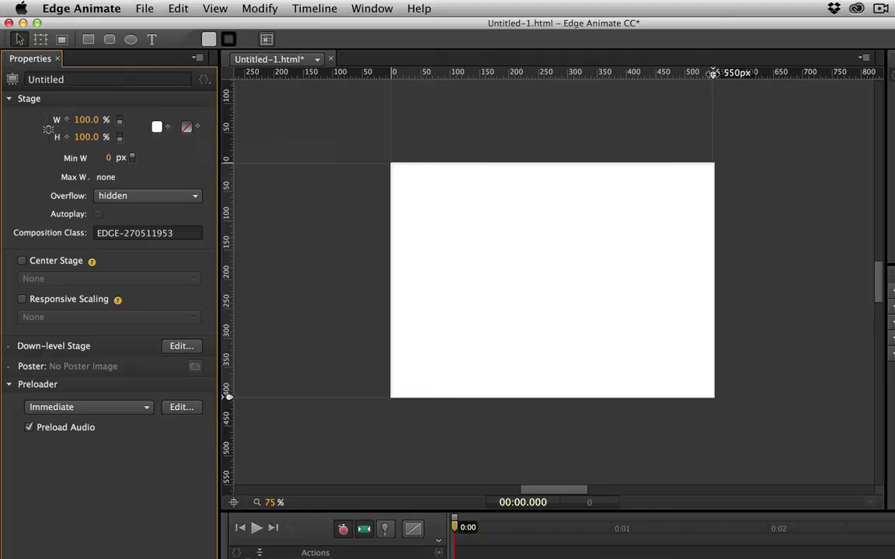
drag(712, 74, 824, 74)
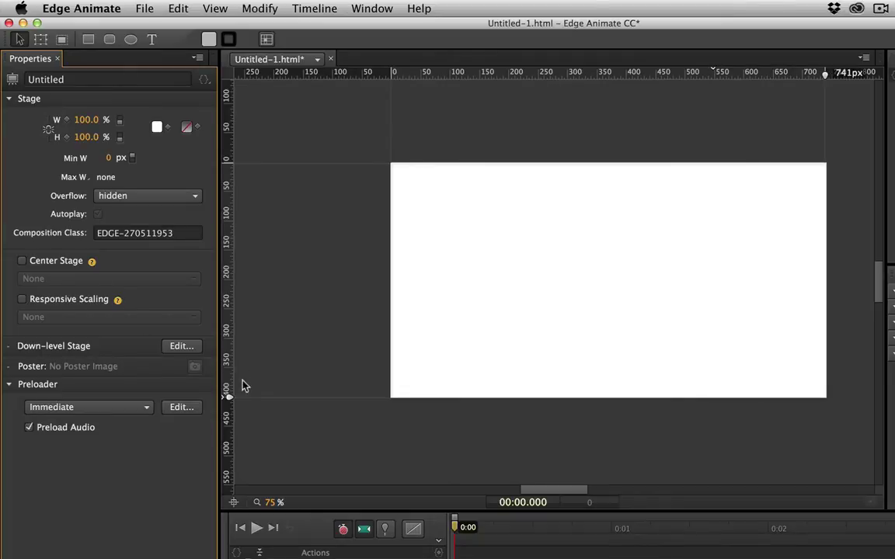
drag(229, 396, 228, 473)
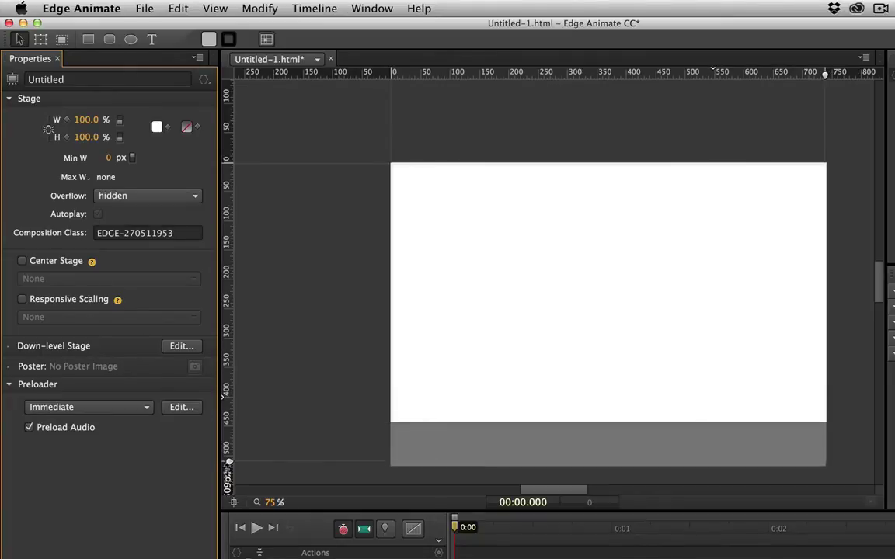
scroll(434, 390, right, 3)
scroll(434, 390, down, 3)
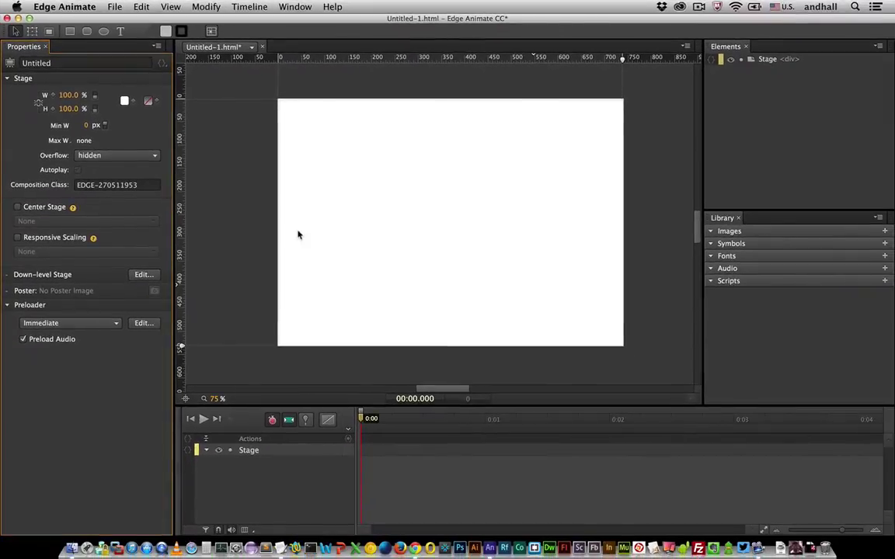
Draw a grey rounded rectangle on the stage, shift it up-left, then bring Chrome forward.
click(488, 154)
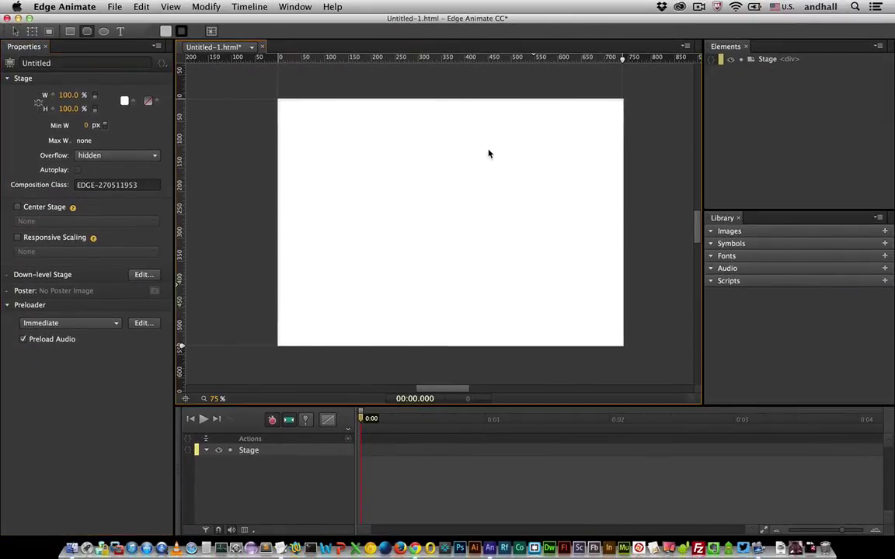
drag(351, 168, 581, 282)
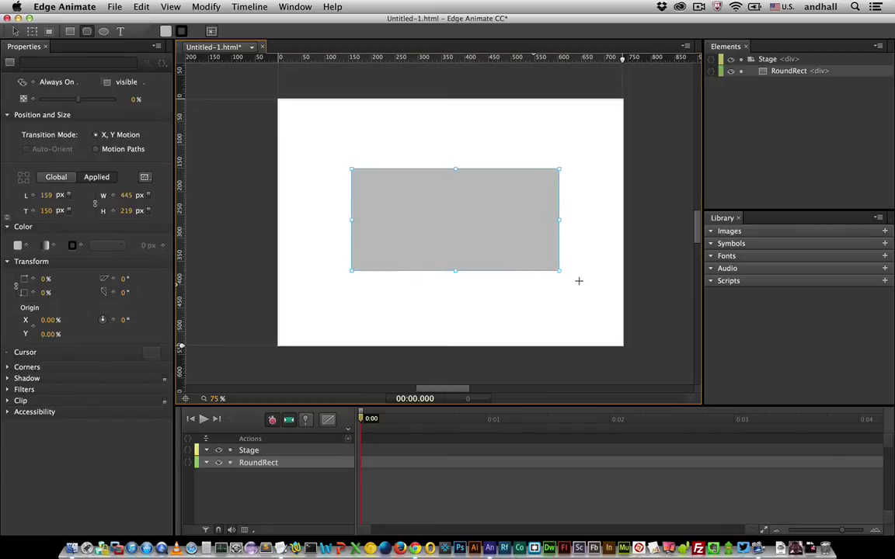
drag(518, 222, 491, 200)
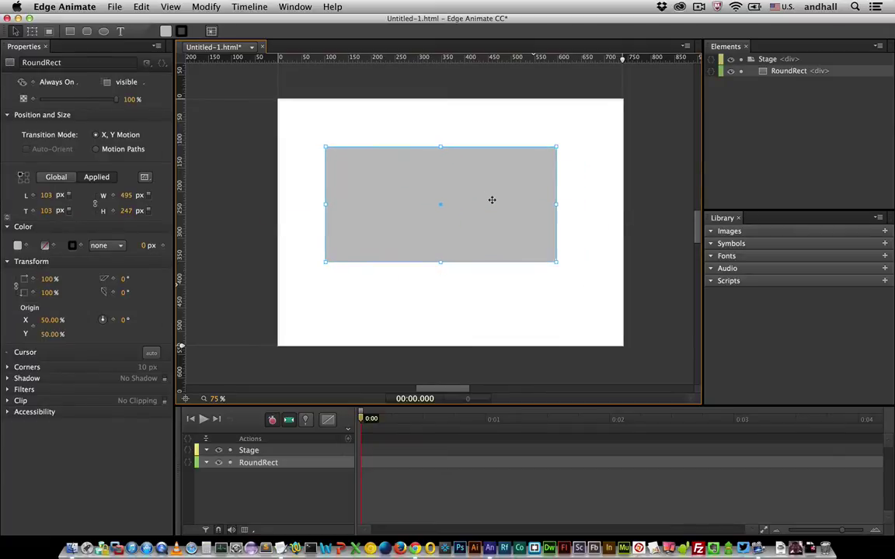
key(super+Tab)
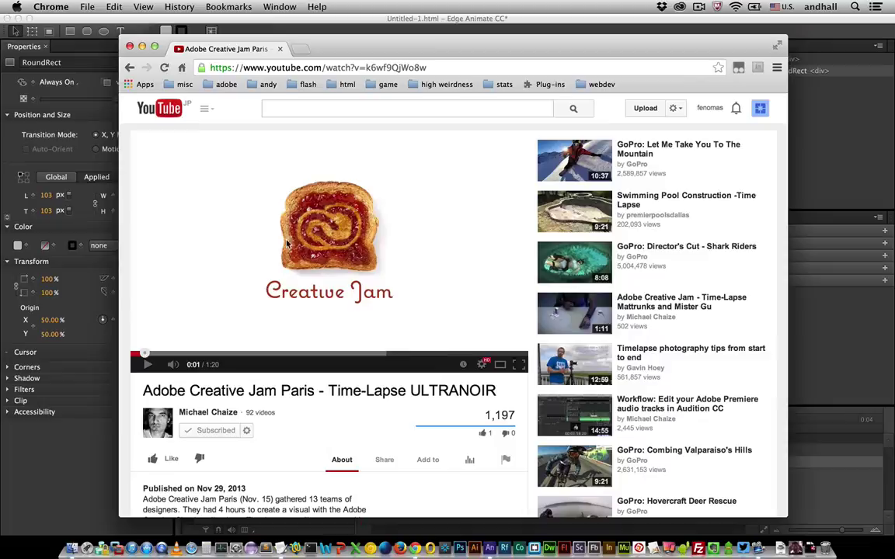
Show the YouTube video's 560 × 315 embed code via Share > Embed, then return to Edge Animate.
scroll(276, 430, down, 3)
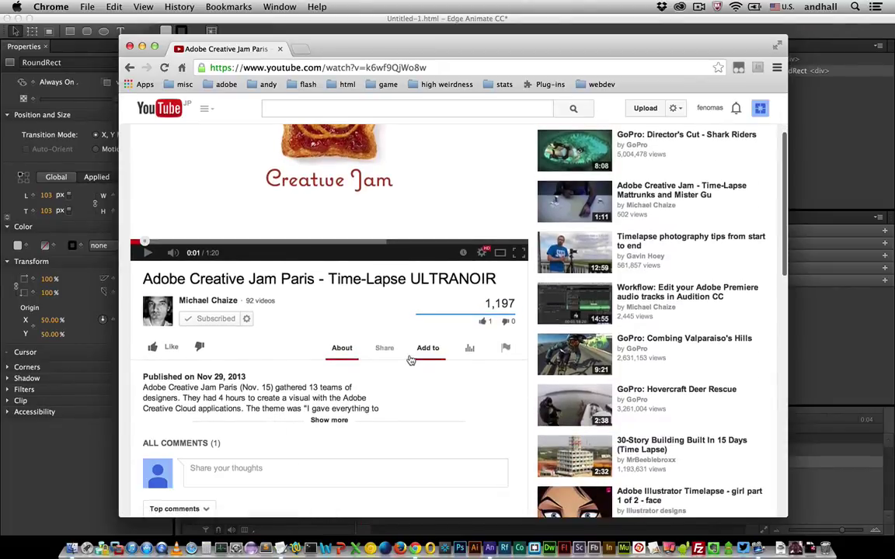
click(385, 349)
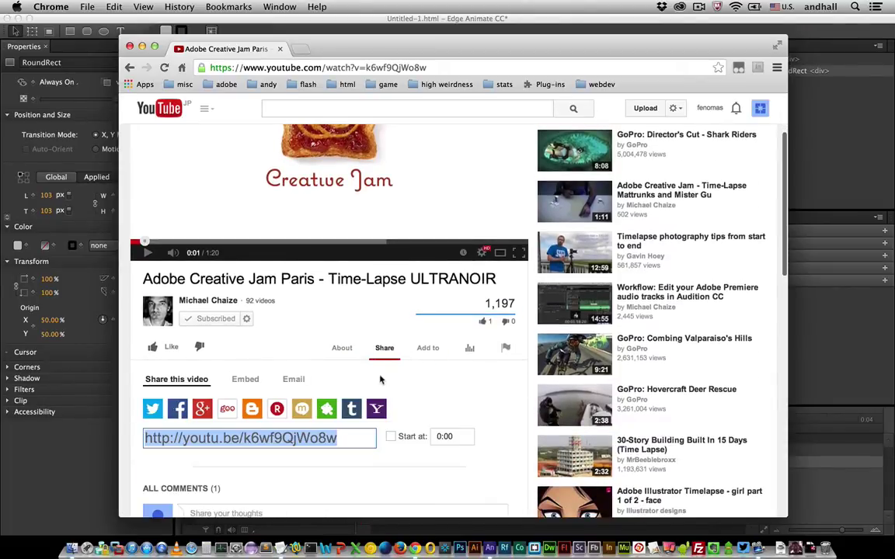
click(247, 378)
scroll(250, 382, down, 1)
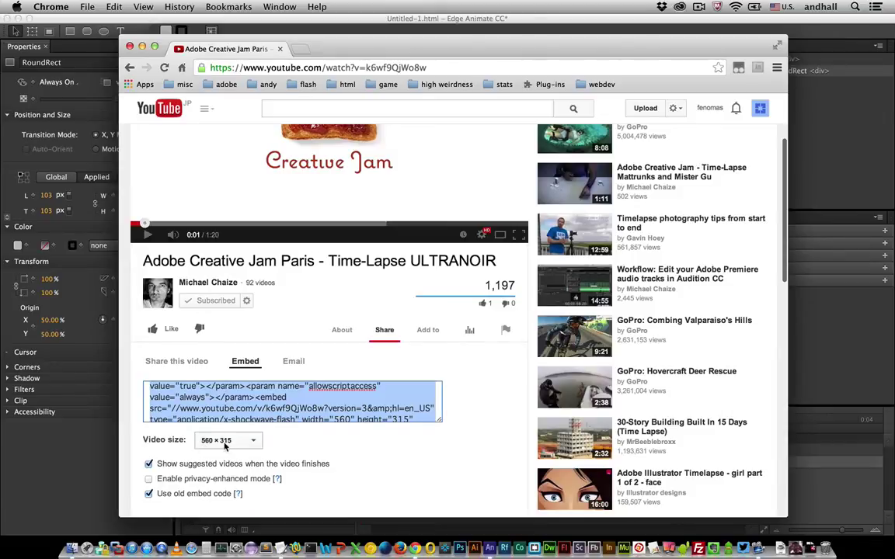
click(103, 451)
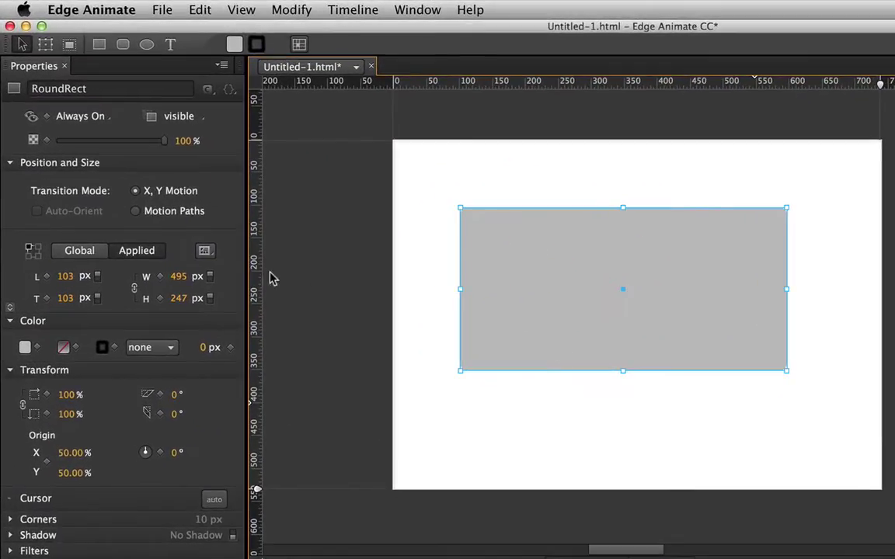
Set the rounded rectangle to 560 × 315 px and nudge it toward the stage's top-left.
click(178, 276)
text(560)
key(Tab)
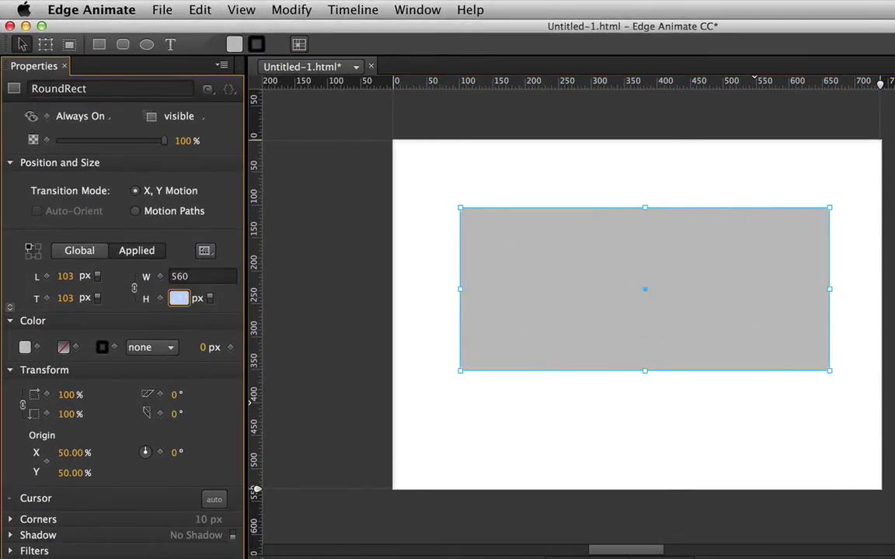
text(315)
key(Tab)
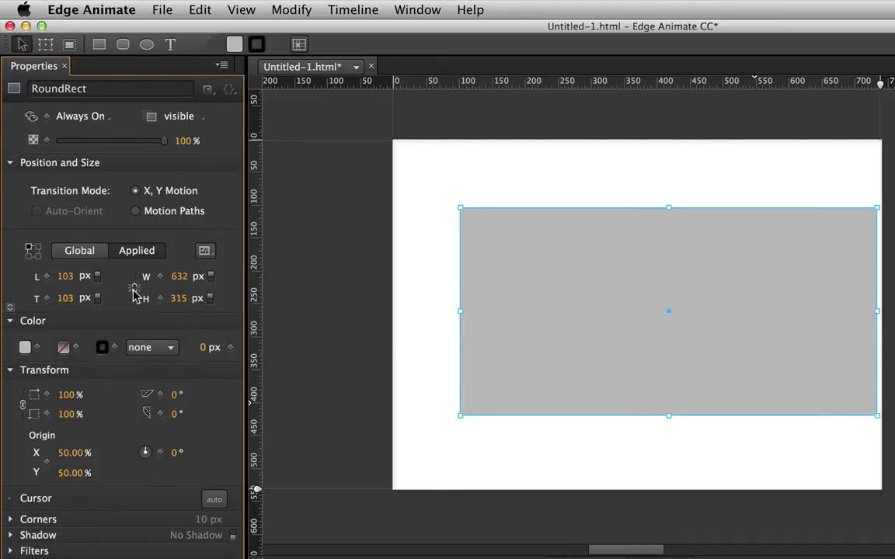
click(179, 280)
text(560)
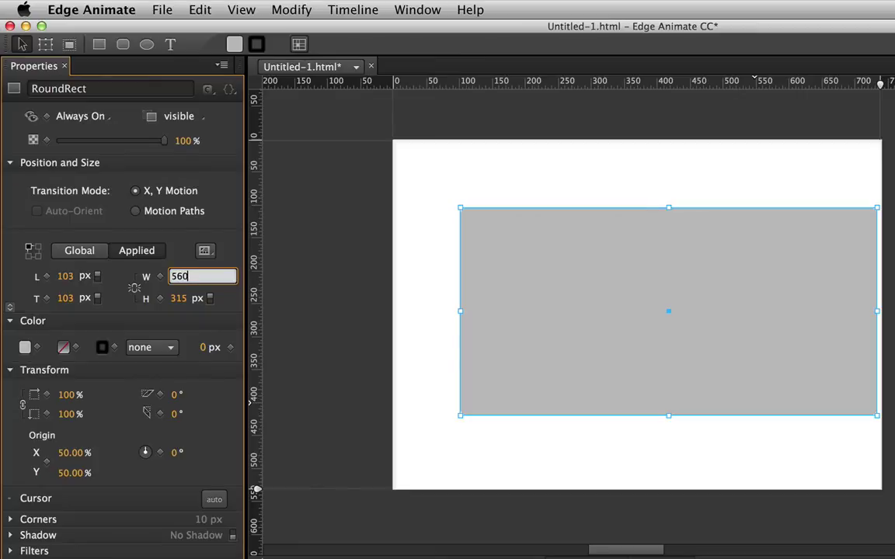
key(Tab)
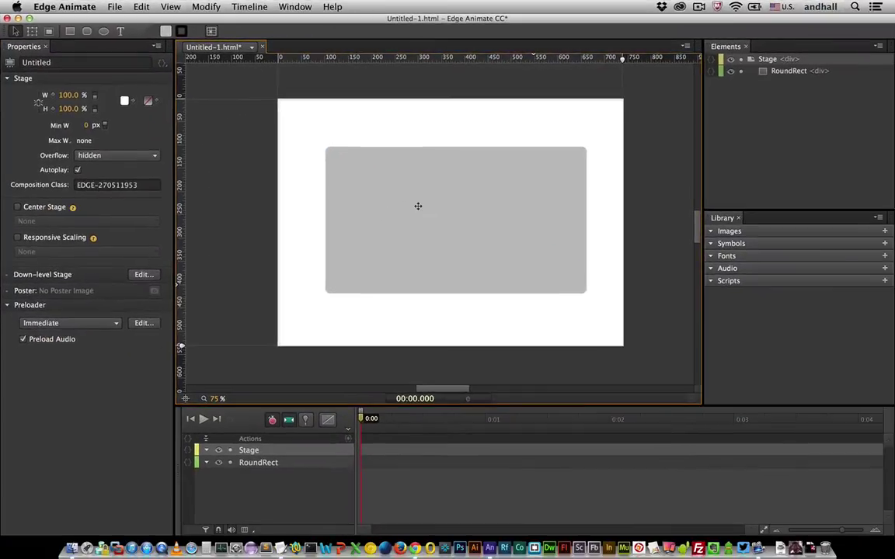
drag(412, 184, 398, 192)
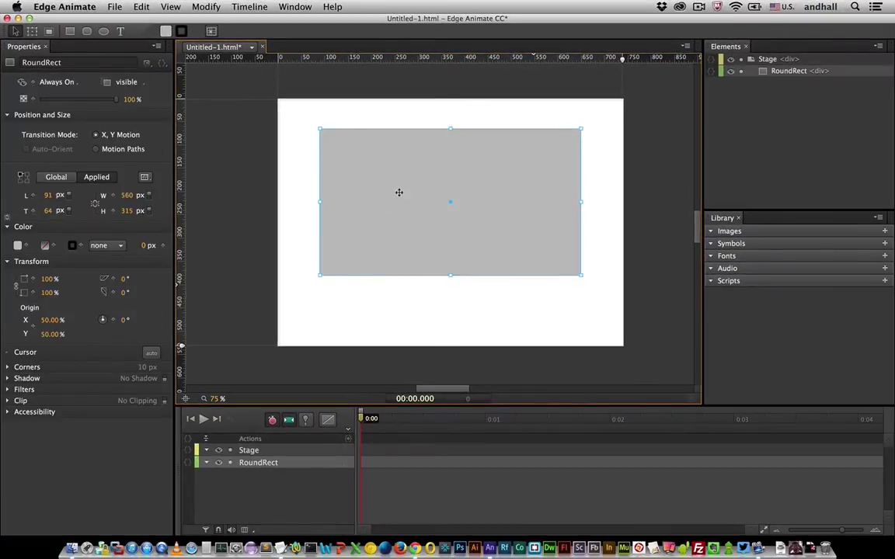
click(281, 278)
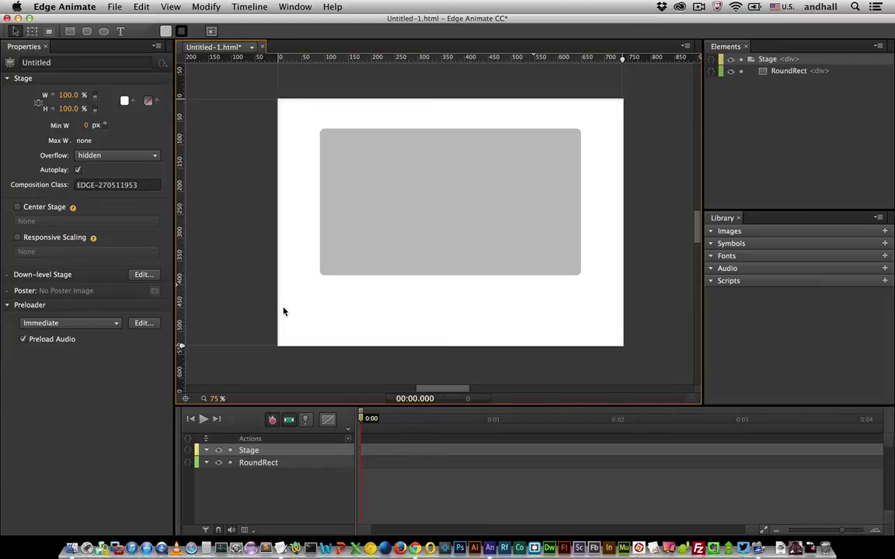
Draw a small circle at the stage's lower left and check the video's length in Chrome.
key(o)
mouse_move(304, 292)
mouse_down()
mouse_move(334, 323)
mouse_move(299, 309)
mouse_up()
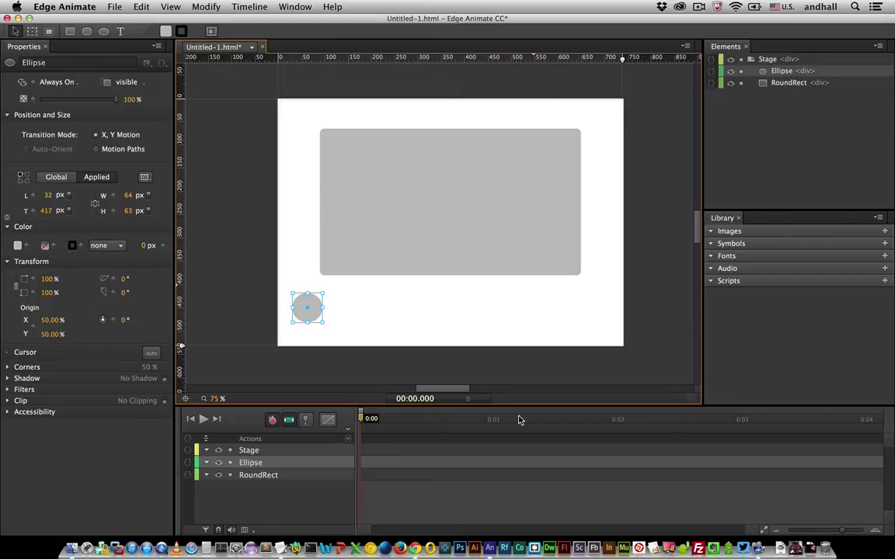
key(super+Tab)
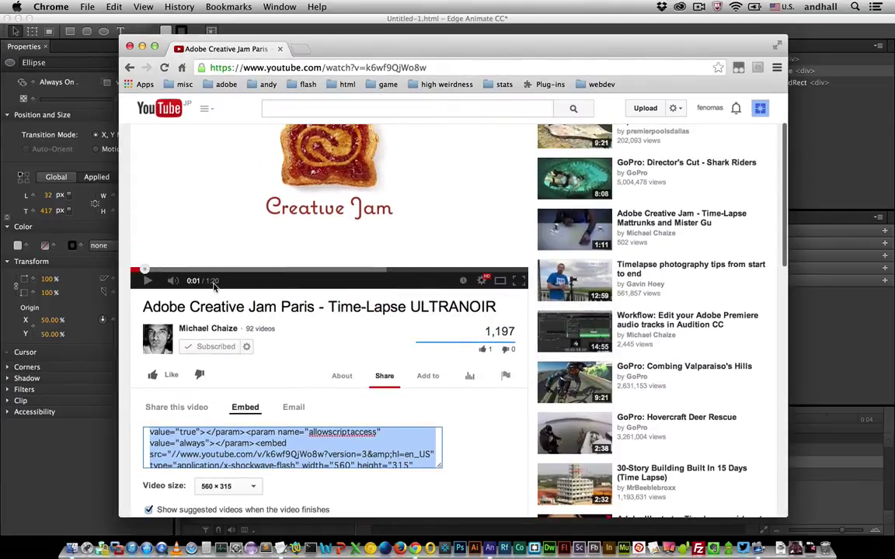
key(super+Tab)
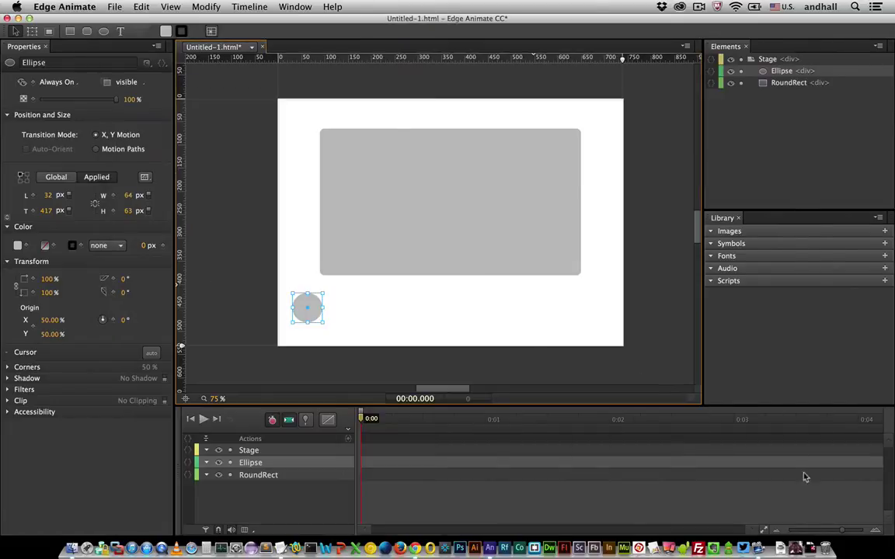
click(823, 531)
At 1:20, move the circle to the stage's right side and change its background to blue.
drag(823, 532, 809, 533)
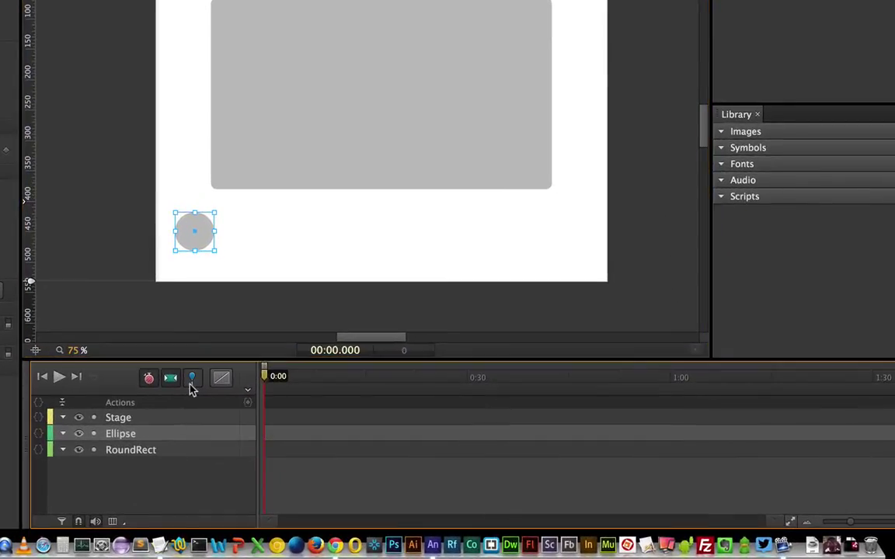
click(303, 422)
mouse_move(263, 377)
mouse_down()
mouse_move(774, 361)
mouse_move(803, 370)
mouse_up()
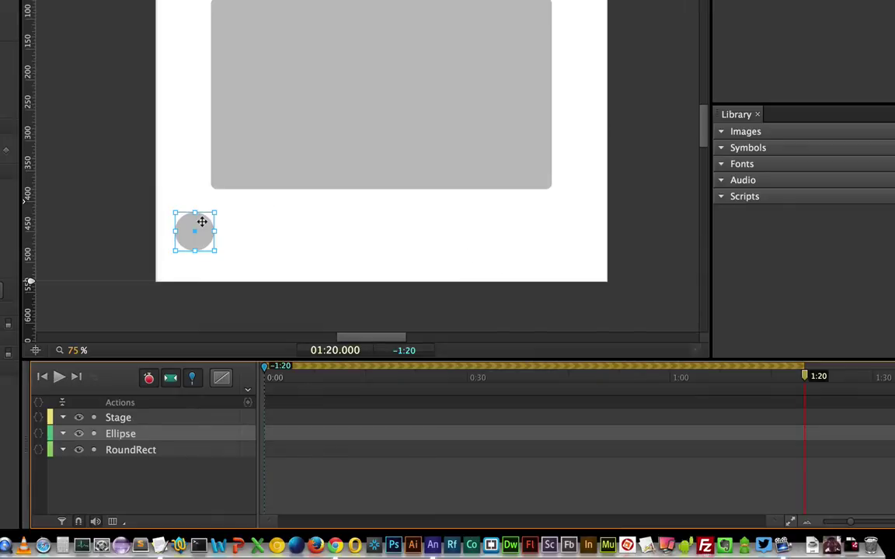
mouse_move(216, 221)
mouse_down()
mouse_move(541, 238)
mouse_move(582, 228)
mouse_up()
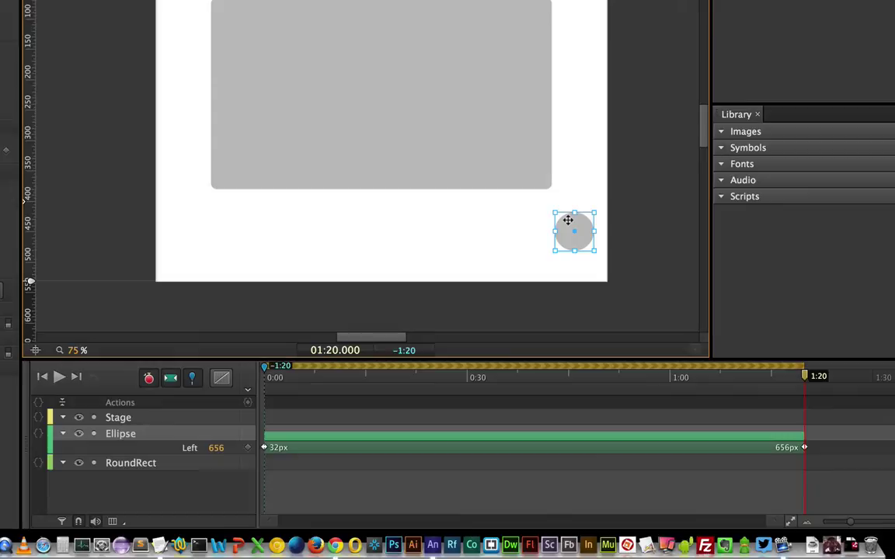
click(23, 151)
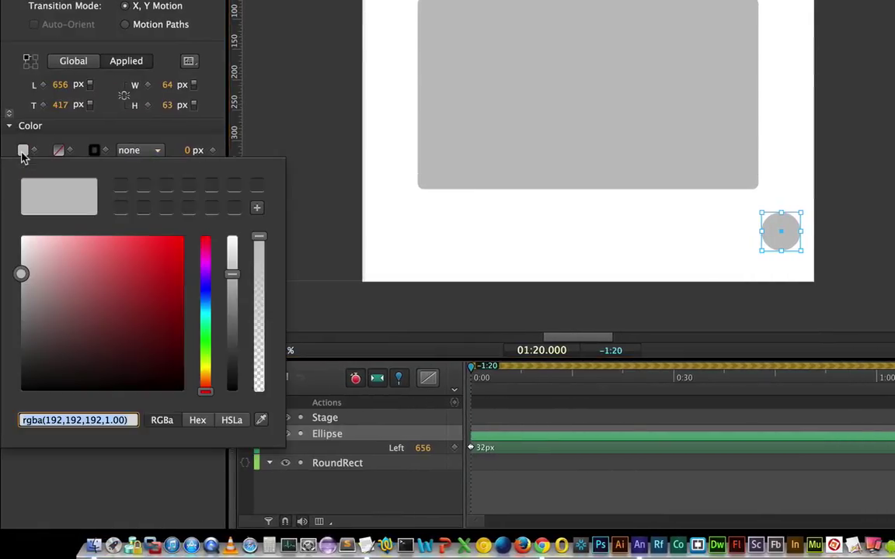
click(206, 292)
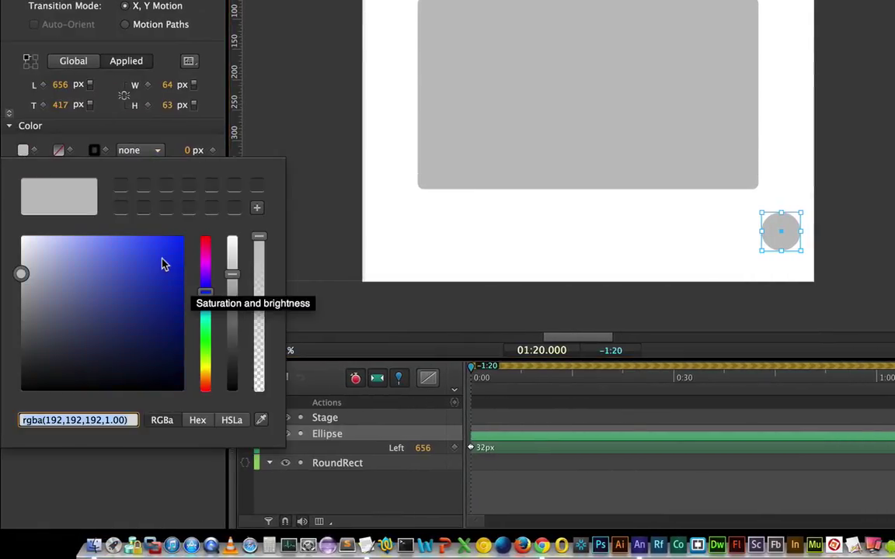
drag(163, 265, 182, 241)
click(385, 244)
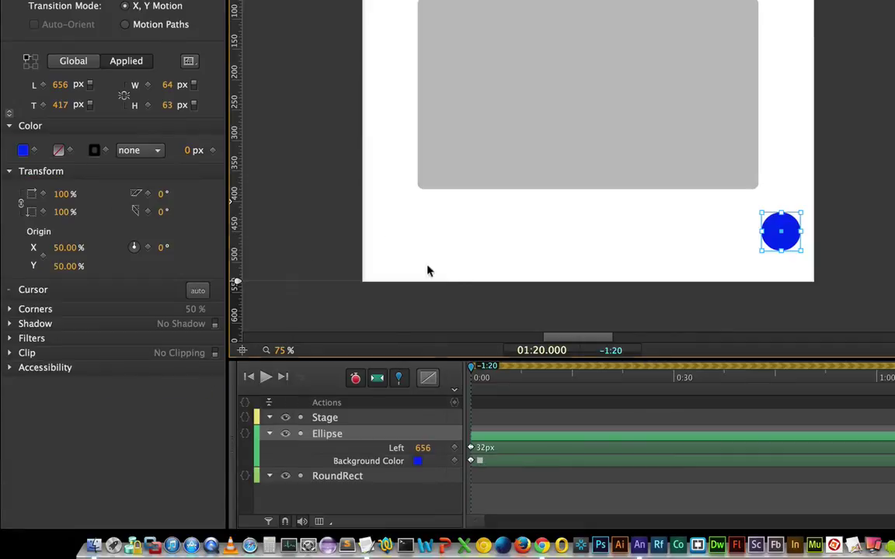
drag(569, 376, 694, 388)
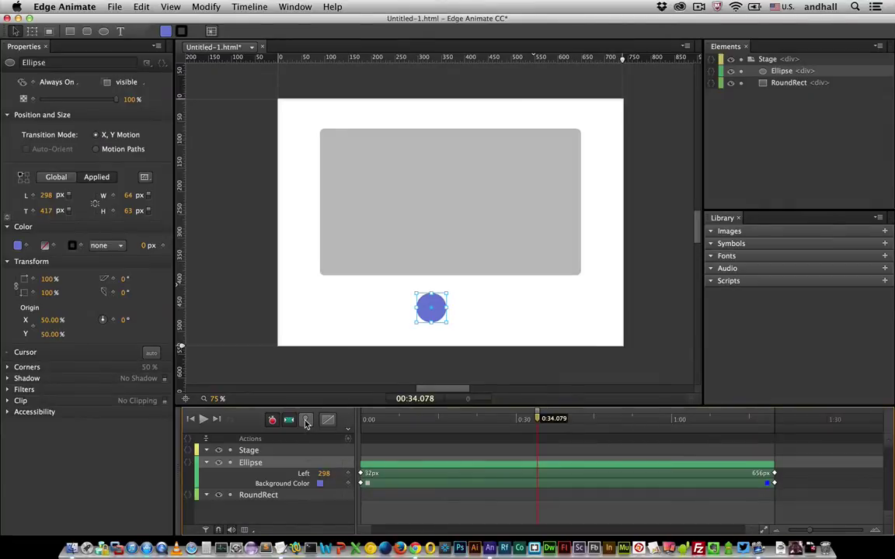
key(super+Return)
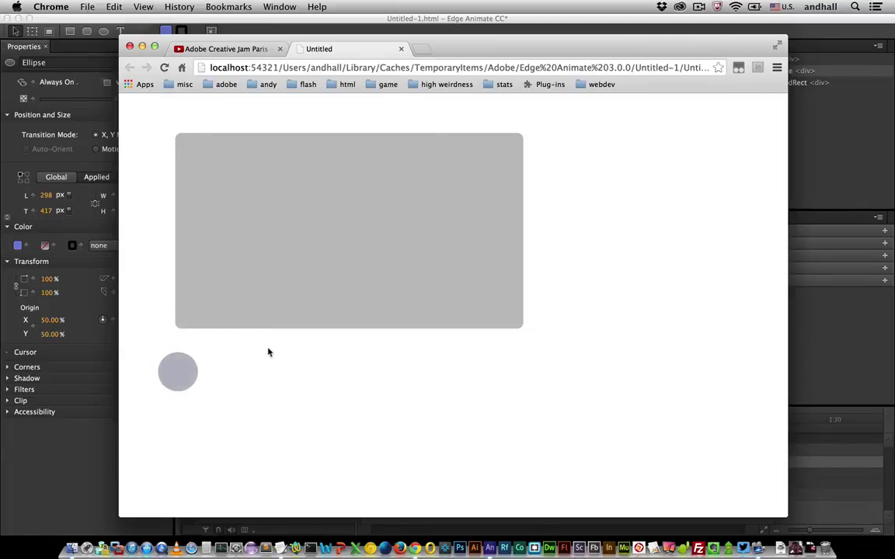
key(super+w)
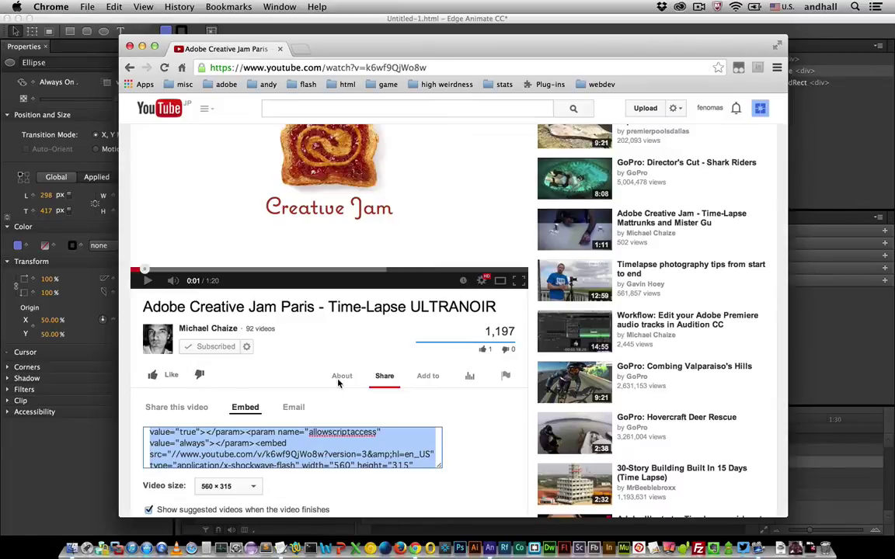
key(super+Tab)
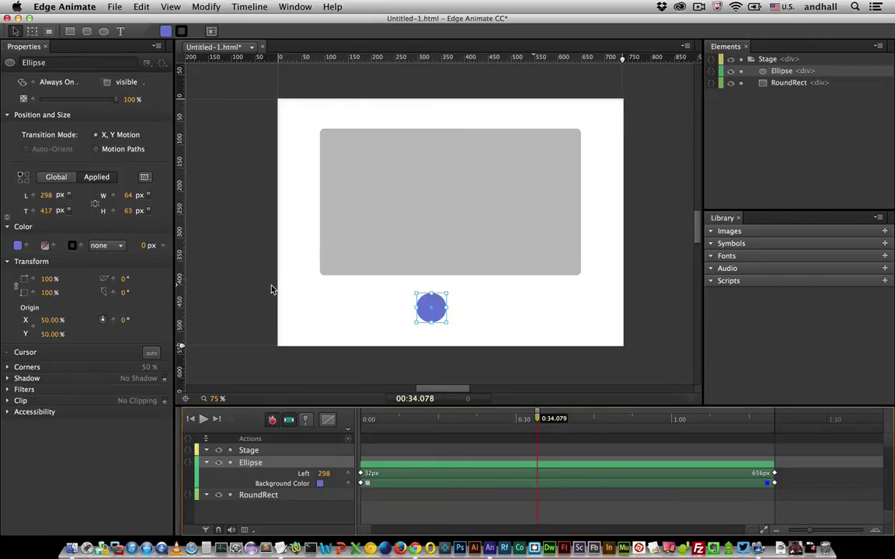
Select the RoundRect element and rename it 'video_holder' in the Elements panel.
click(378, 213)
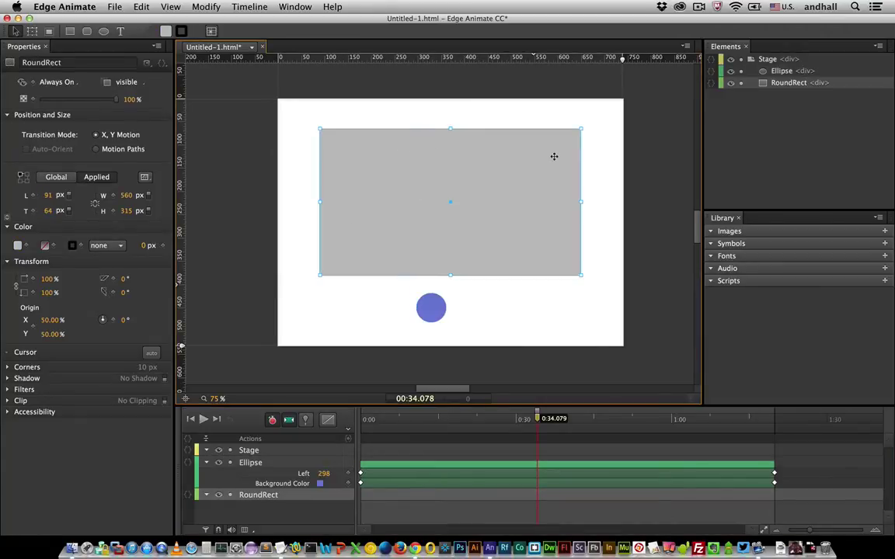
double_click(786, 83)
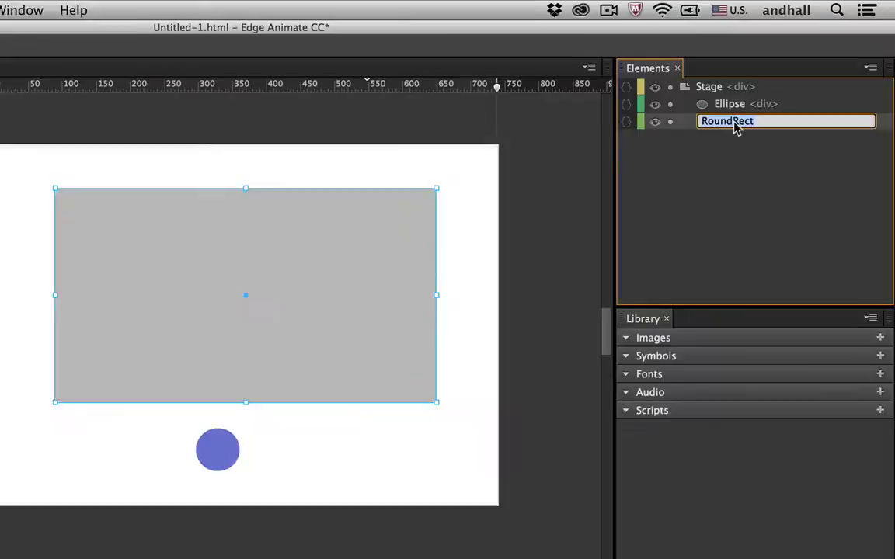
text(video_)
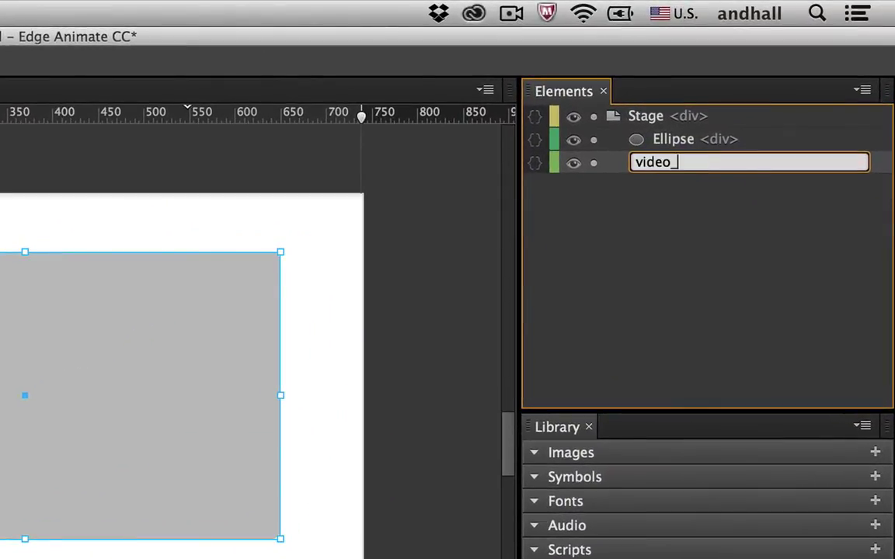
text(holder)
key(Return)
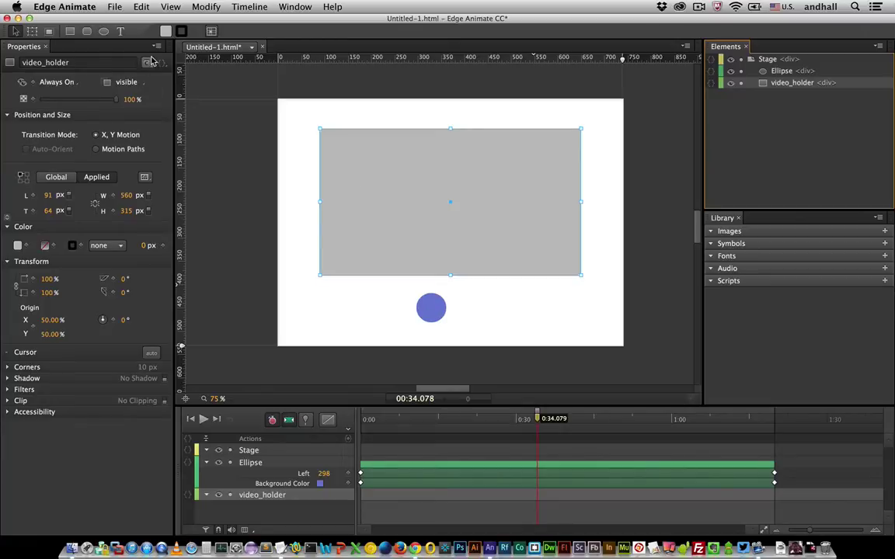
Add a creationComplete action to the Stage and insert blank lines below the comment.
click(230, 138)
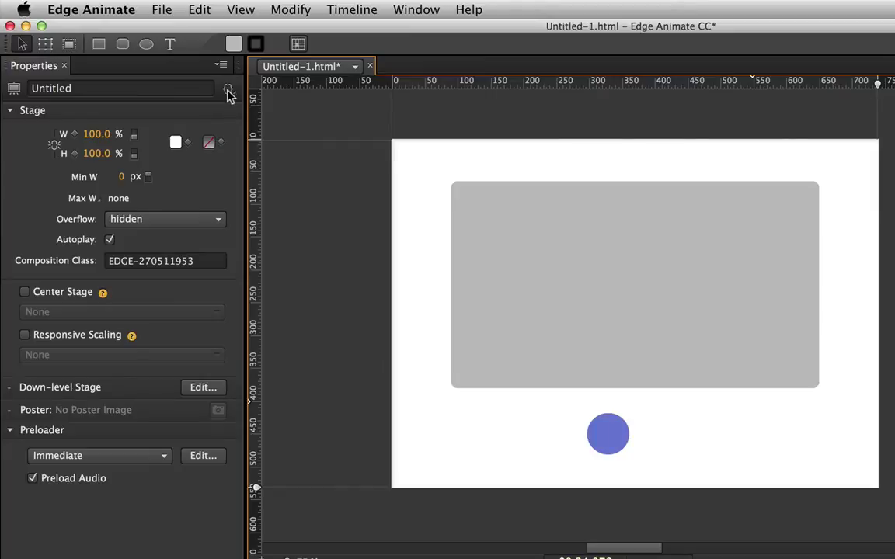
click(229, 91)
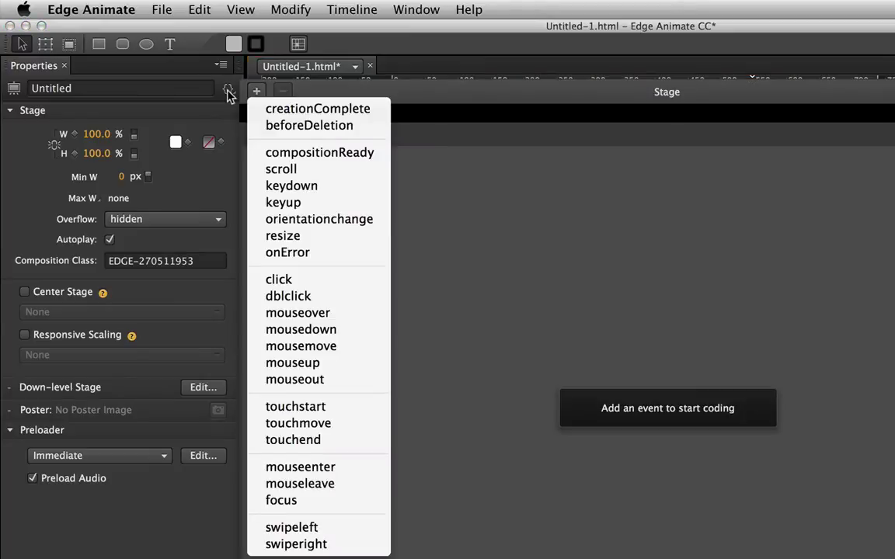
click(292, 115)
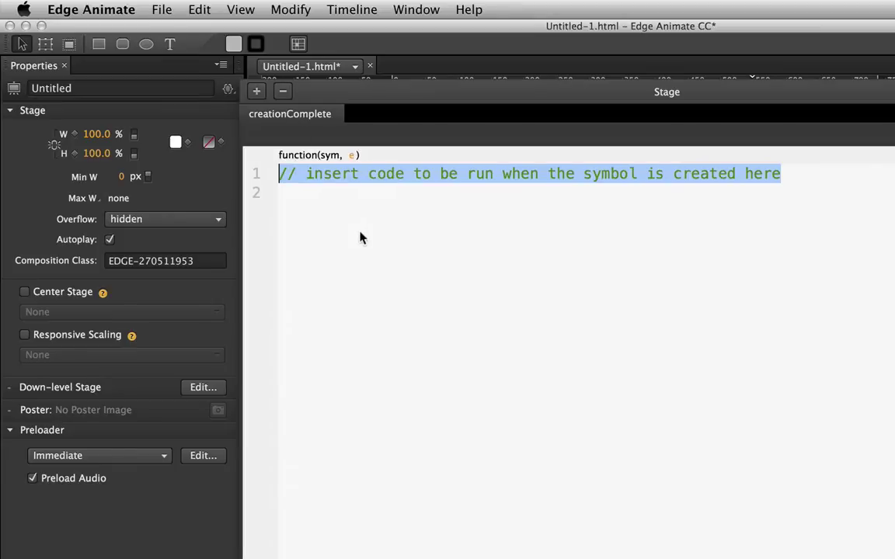
click(437, 240)
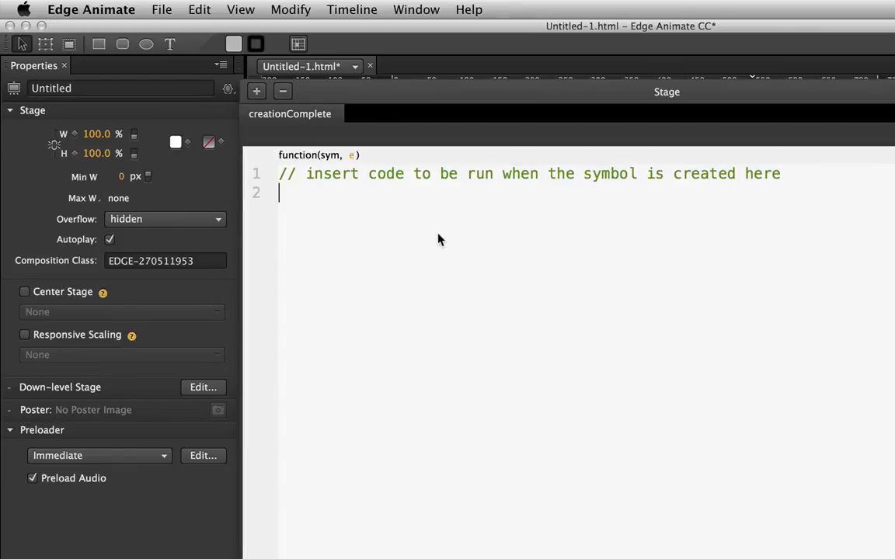
key(Return)
key(Return)
key(Return)
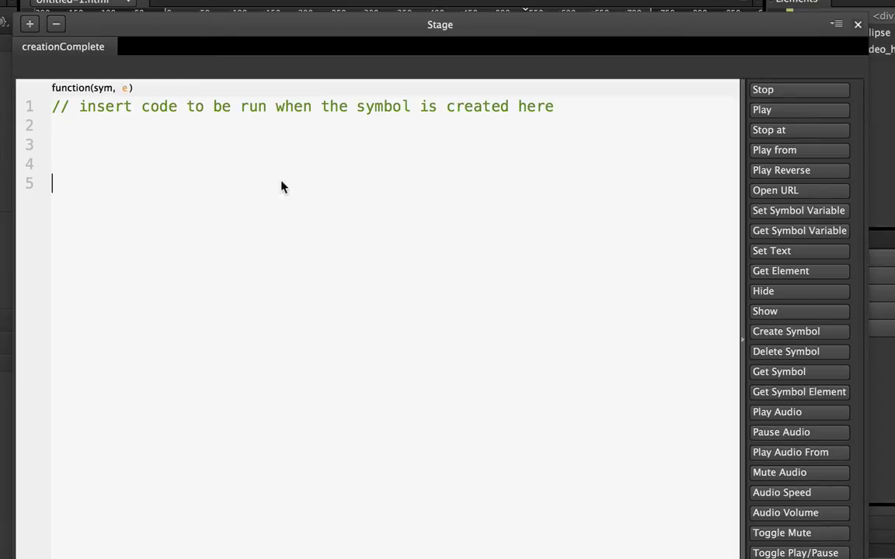
Write sym.$('video_holder').html(); on line 3 of the creationComplete code.
click(166, 152)
text(sym.$()
text('vide)
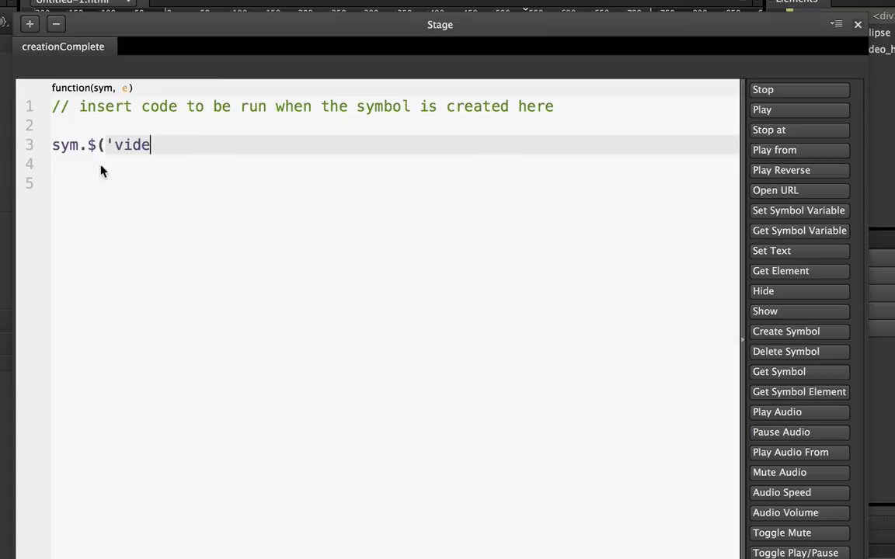
text(ro)
key(BackSpace)
key(BackSpace)
text(o_h)
text(older'))
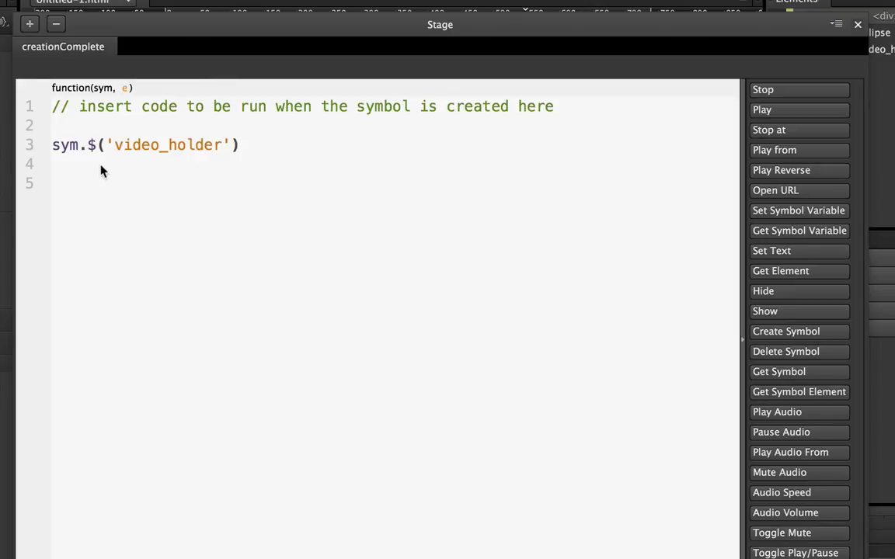
text(.ht)
text(ml()
text();)
Switch YouTube's embed box to the old object embed code and select it.
key(super+Tab)
key(super+Tab)
key(super+Tab)
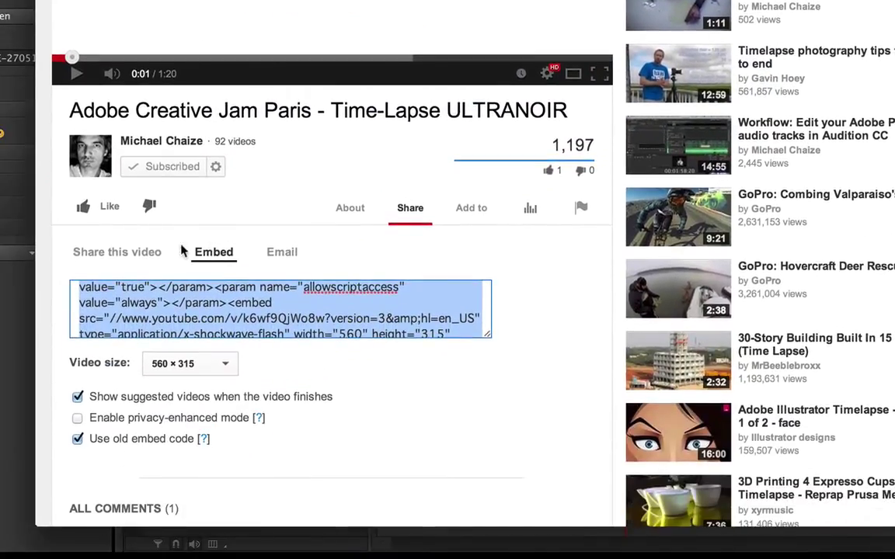
scroll(214, 274, down, 3)
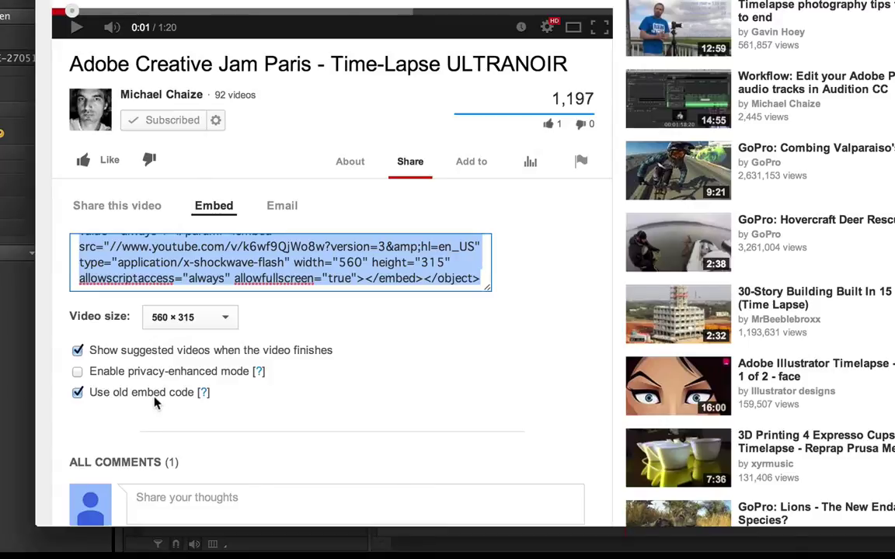
click(79, 393)
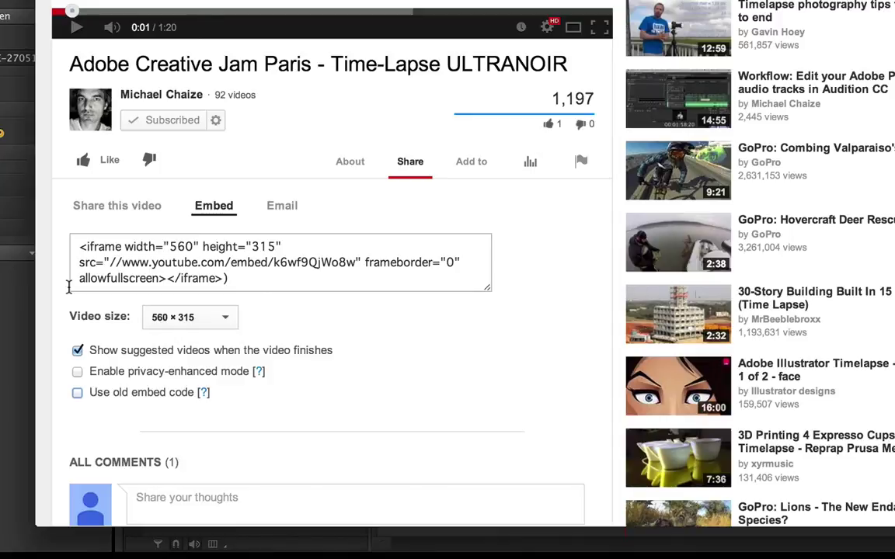
click(77, 392)
click(197, 277)
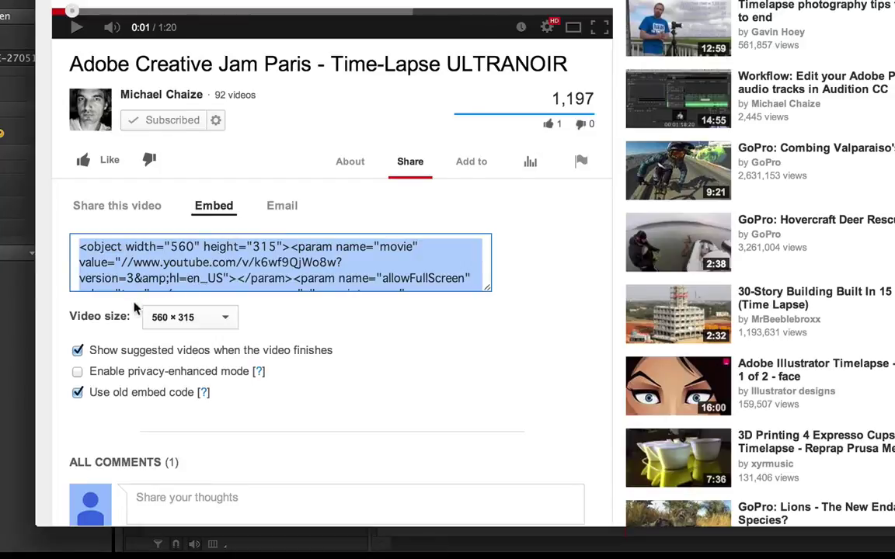
Paste the YouTube object embed code inside html(), wrapped in single quotes.
key(super+Tab)
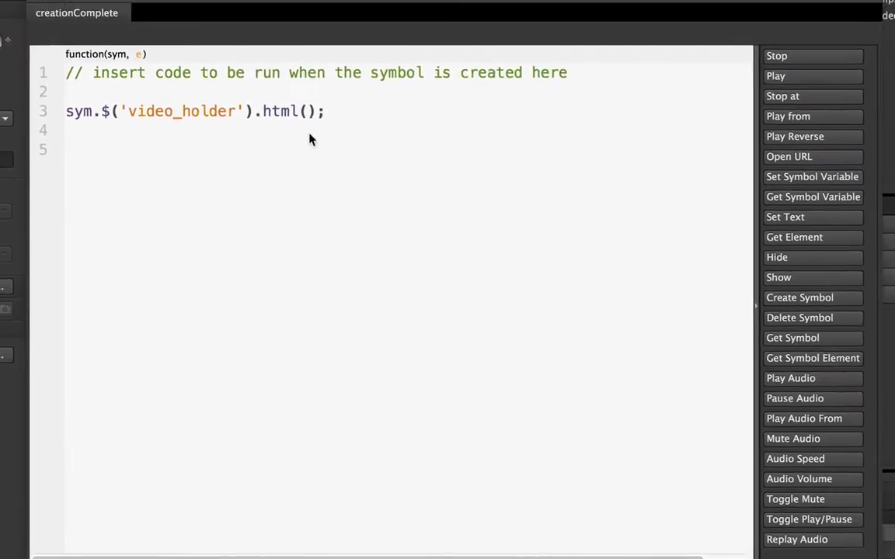
click(284, 142)
key(super+v)
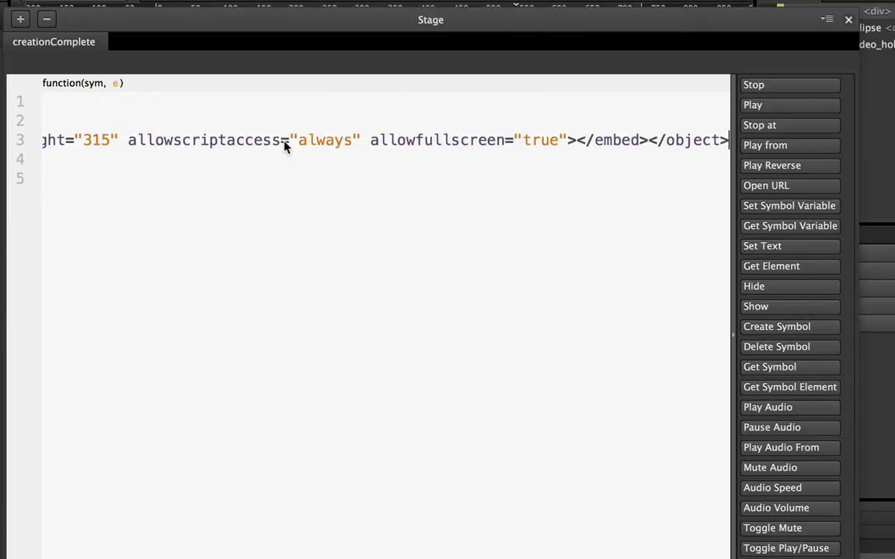
key(Down)
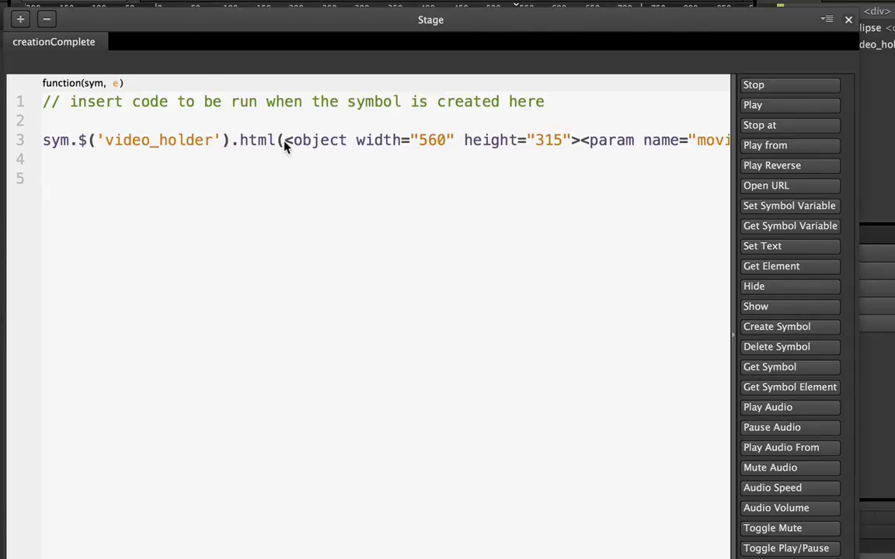
key(super+z)
text('');)
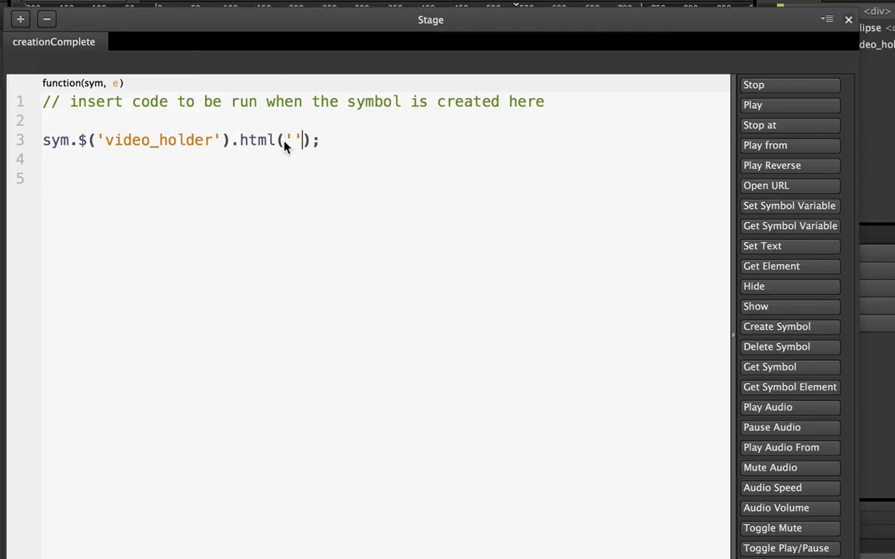
key(super+v)
key(super+Left)
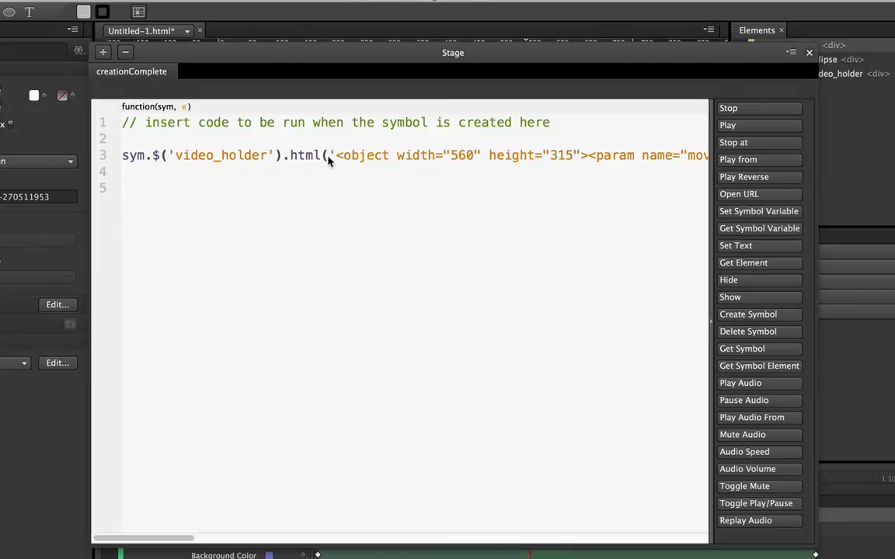
Preview in Chrome, then start and pause the embedded YouTube video above the circle.
key(super+Tab)
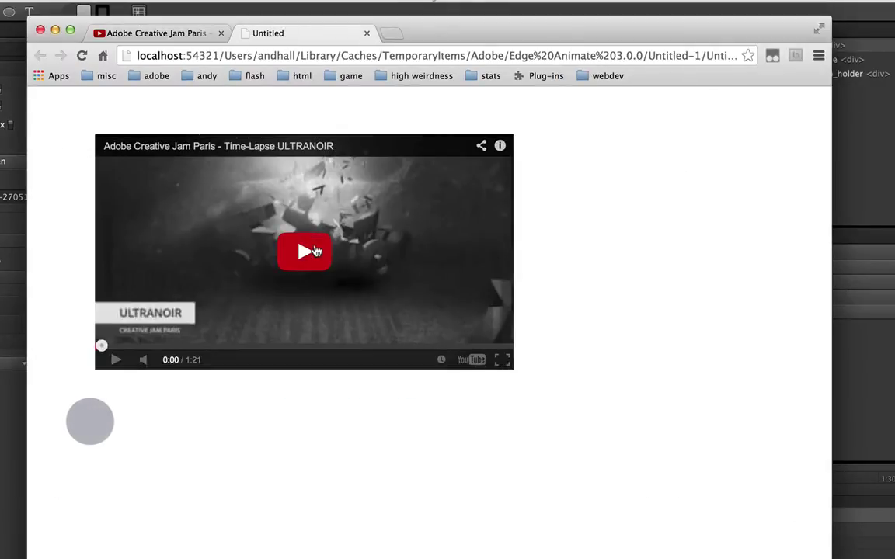
click(316, 251)
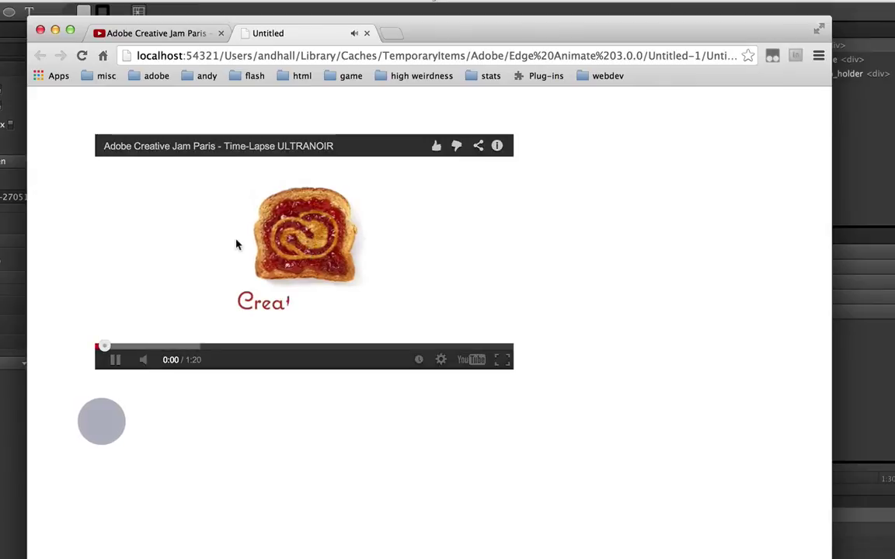
click(237, 244)
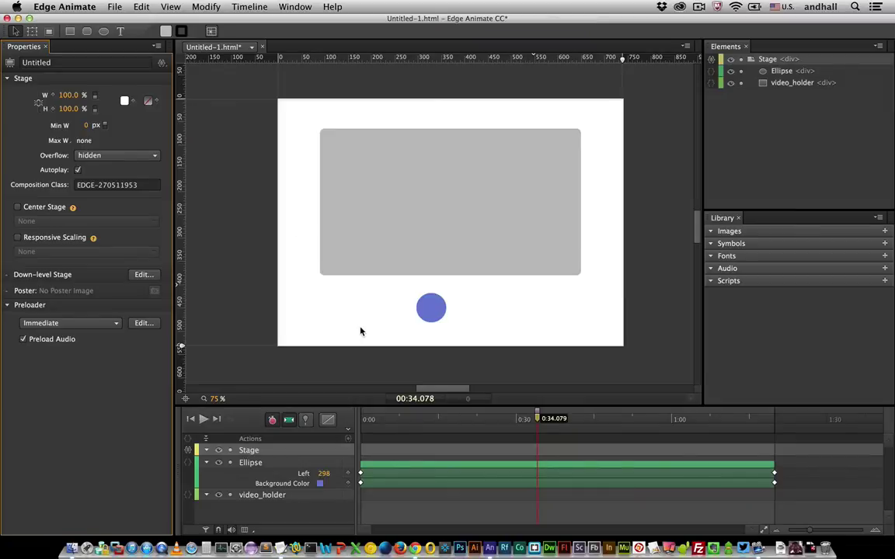
Copy the prepared video-sync script from TextEdit into the Stage's creationComplete code, replacing it.
key(super+Tab)
key(super+a)
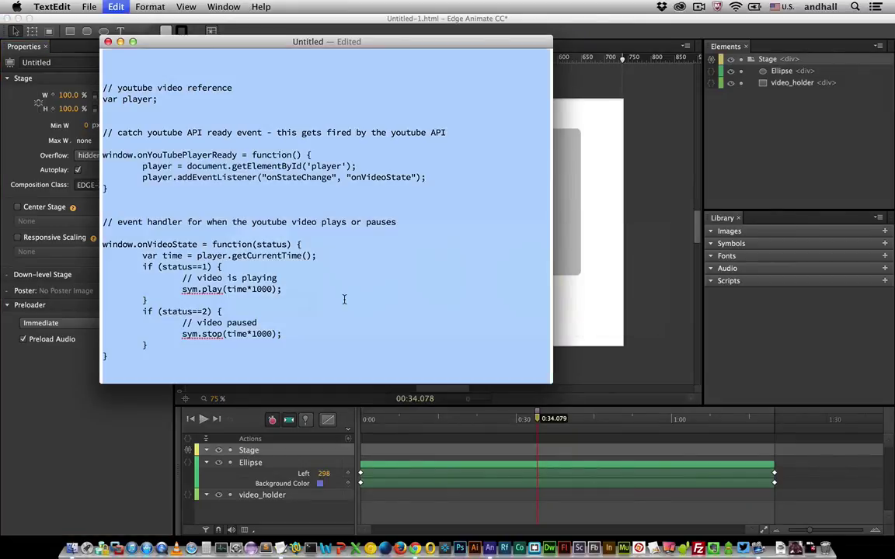
key(super+Tab)
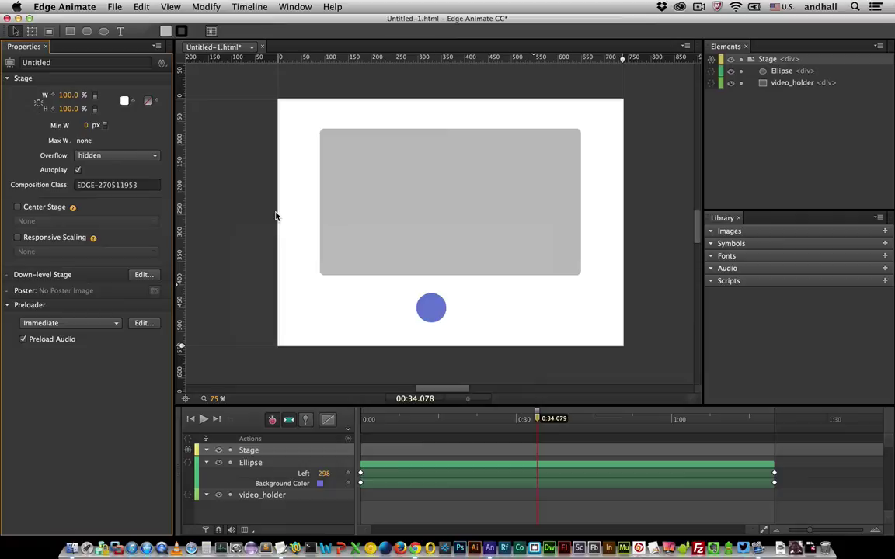
click(161, 64)
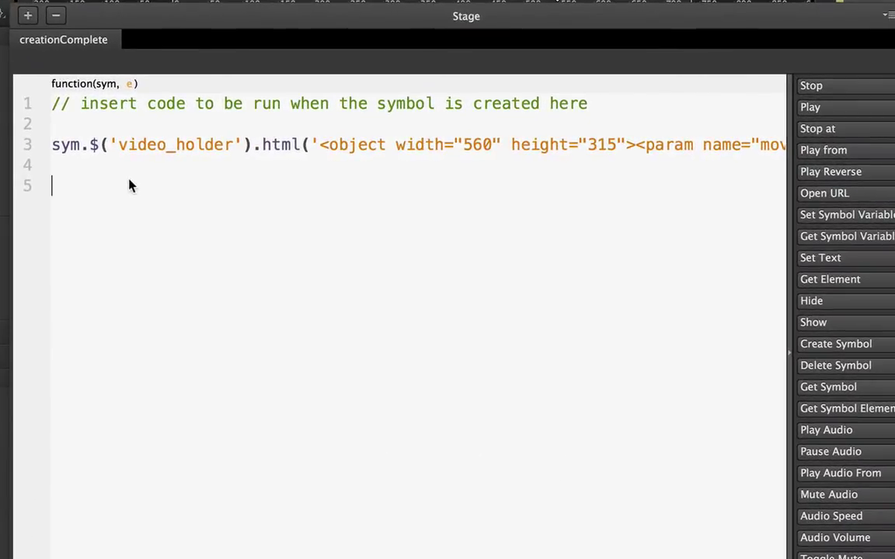
key(super+a)
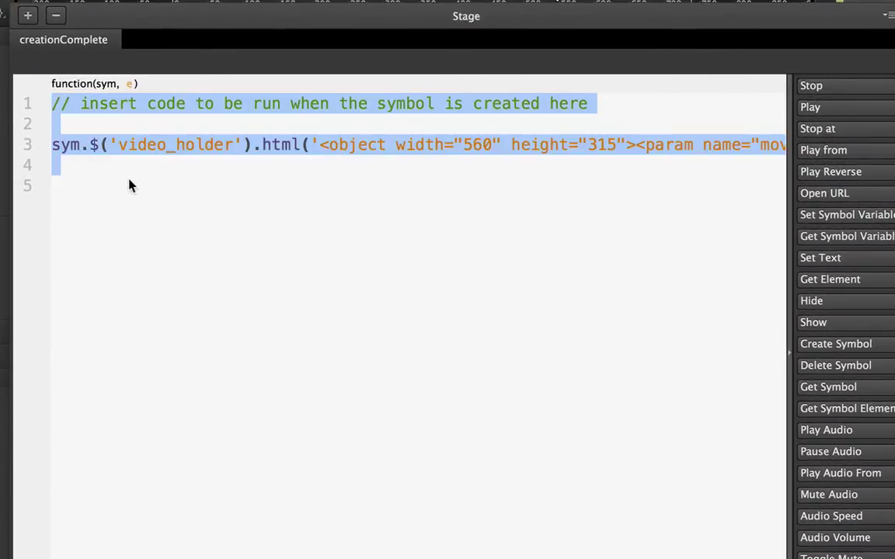
key(super+v)
Walk through the onYouTubePlayerReady handler: player variable, addEventListener, onStateChange and onVideoState callback.
scroll(129, 185, up, 10)
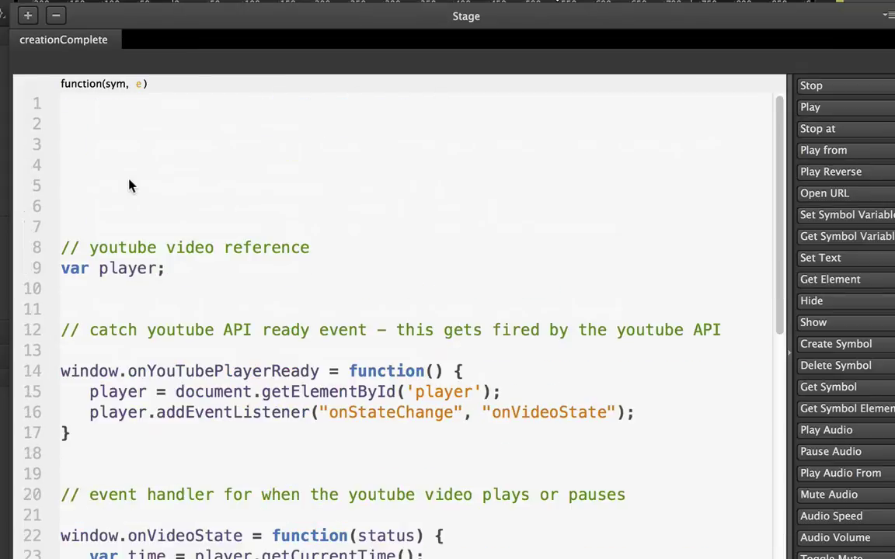
scroll(130, 185, down, 6)
scroll(129, 185, up, 3)
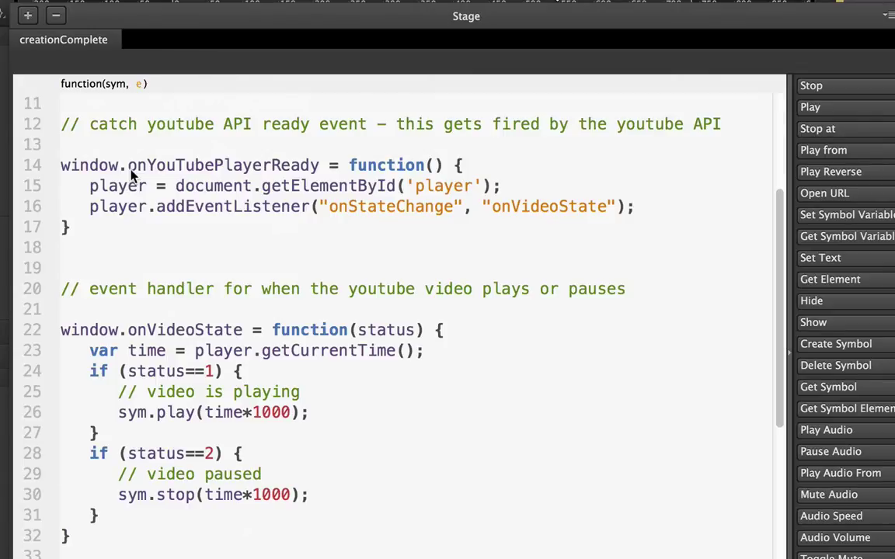
scroll(131, 176, up, 2)
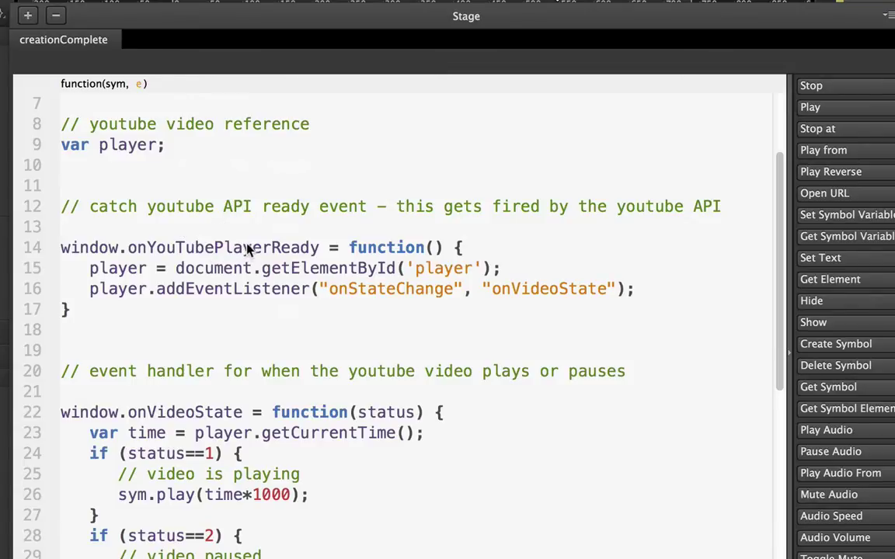
triple_click(210, 247)
double_click(210, 247)
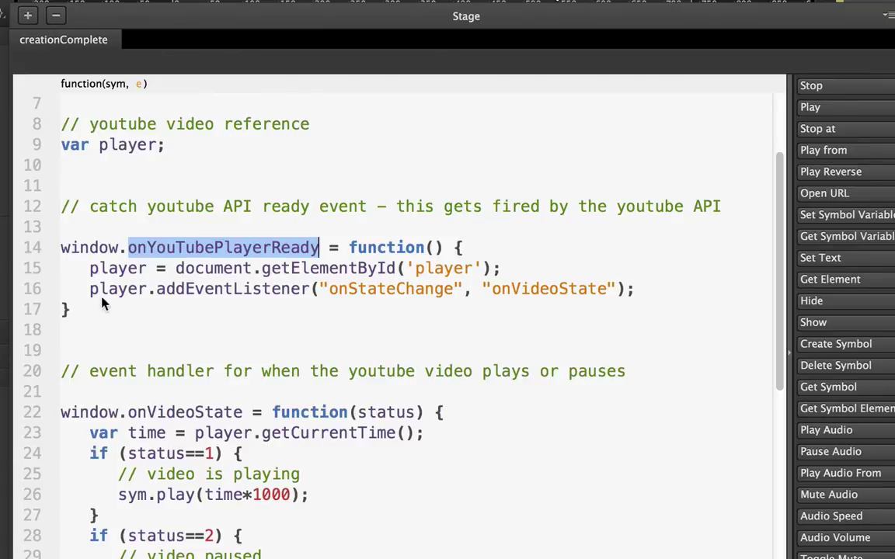
double_click(118, 272)
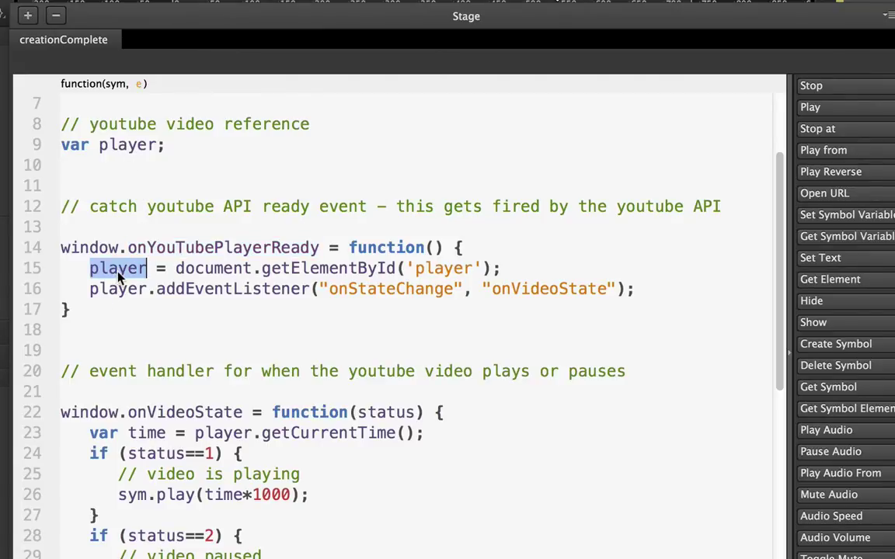
double_click(213, 290)
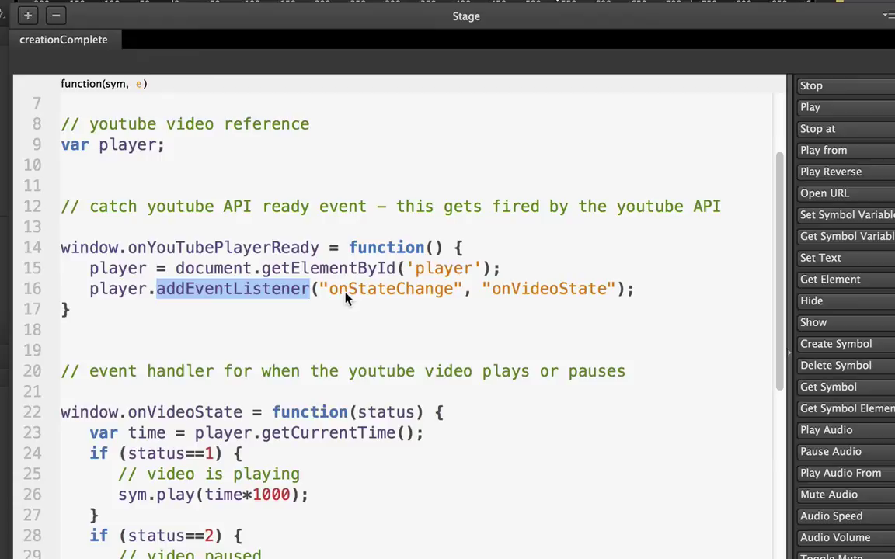
double_click(381, 289)
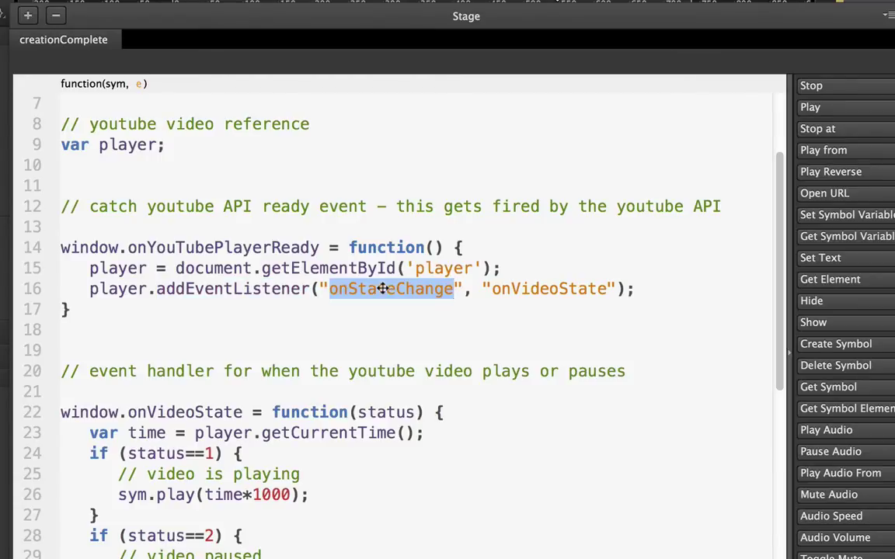
double_click(541, 289)
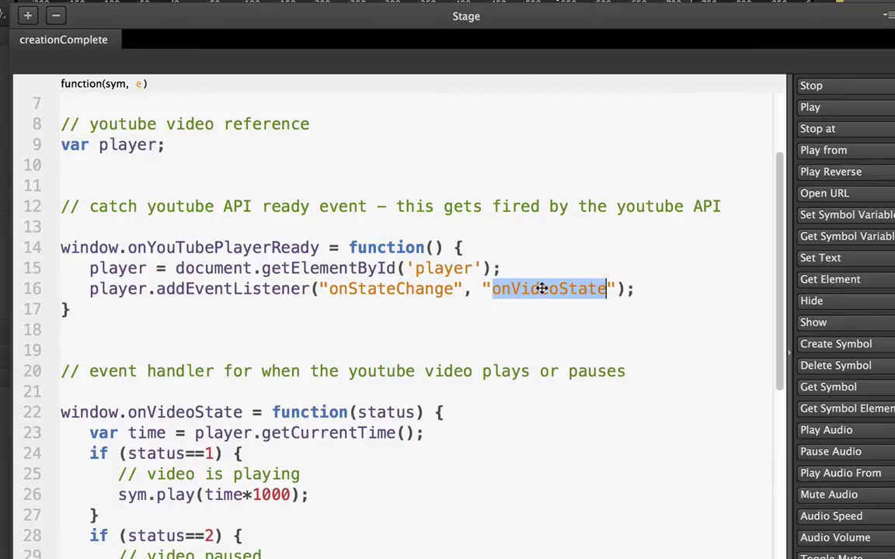
Walk through the onVideoState function: getCurrentTime, and the time passed to sym.play.
scroll(541, 289, down, 4)
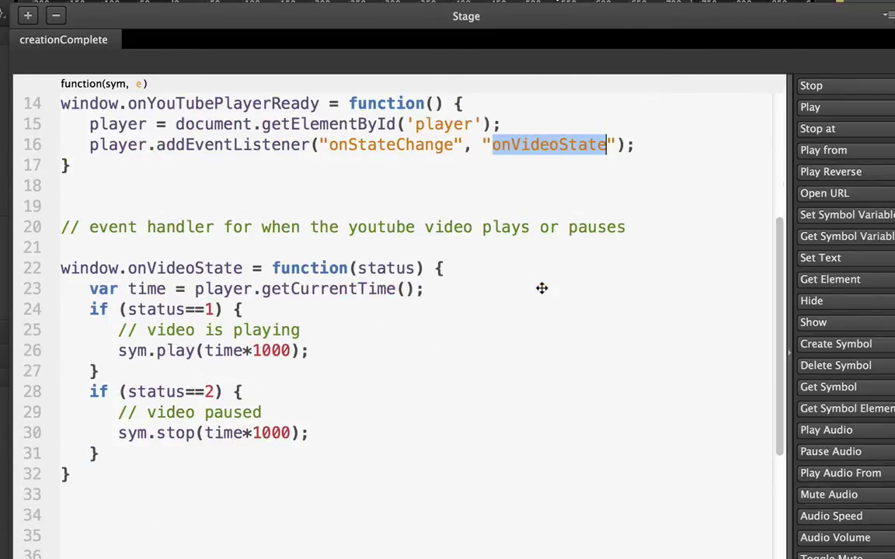
click(195, 268)
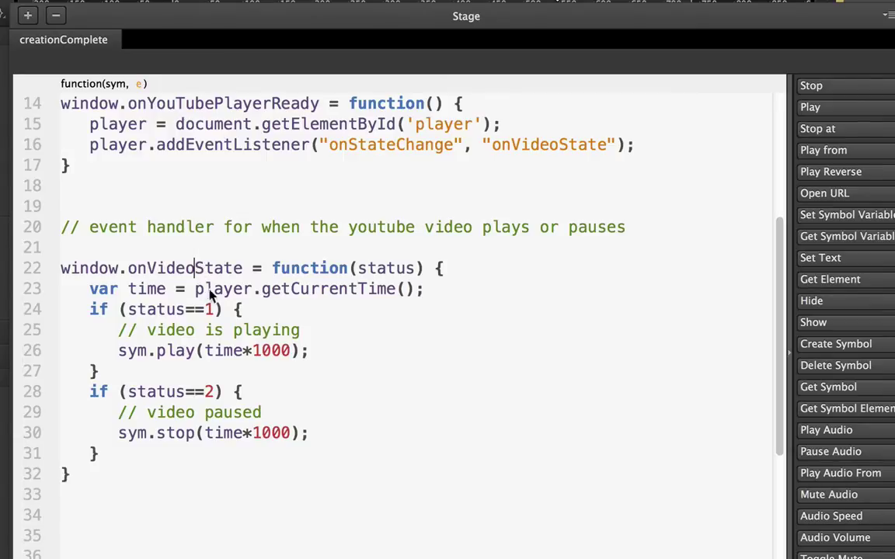
double_click(295, 283)
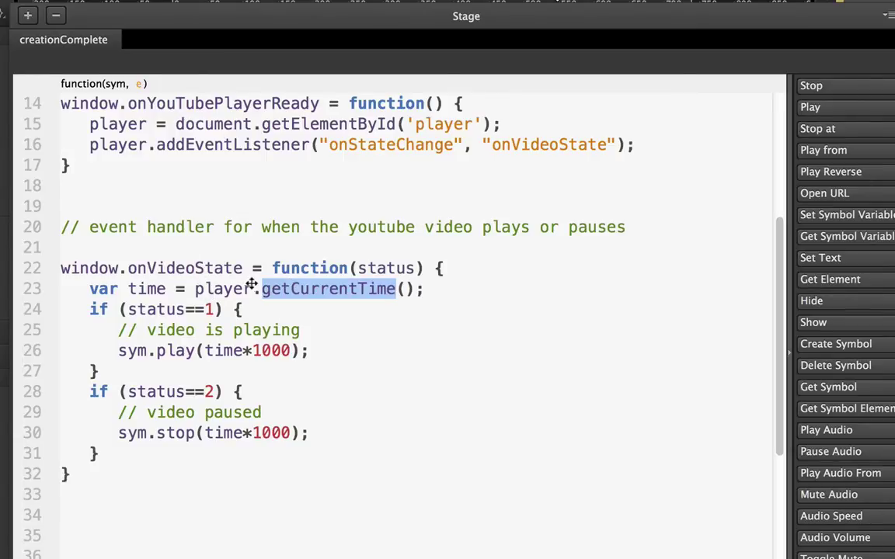
double_click(237, 352)
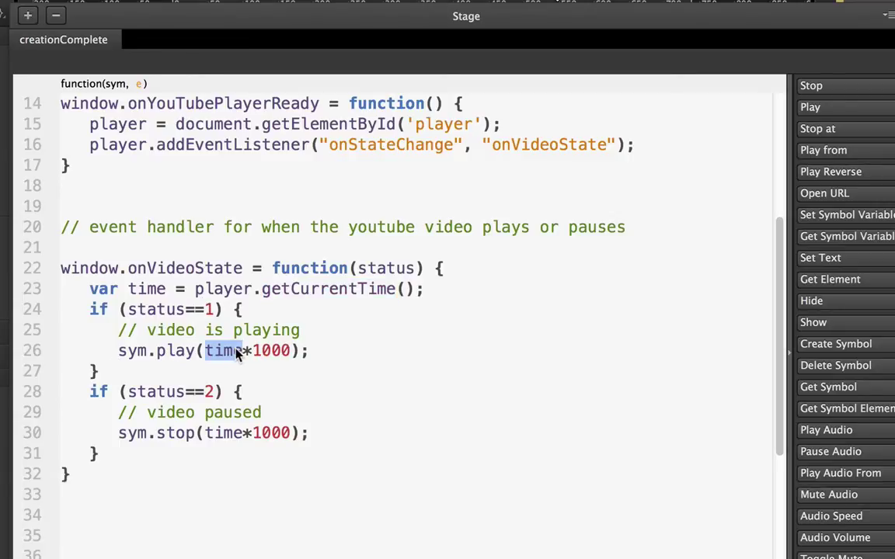
click(278, 374)
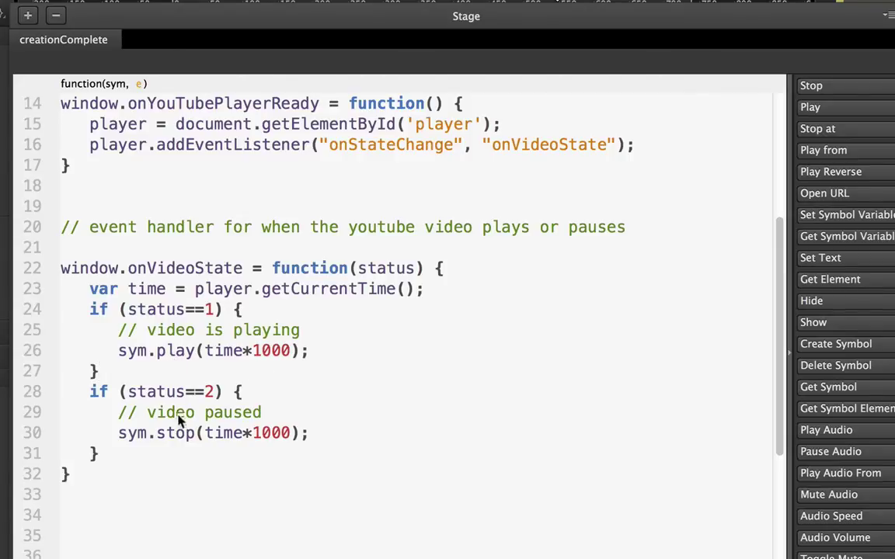
click(139, 351)
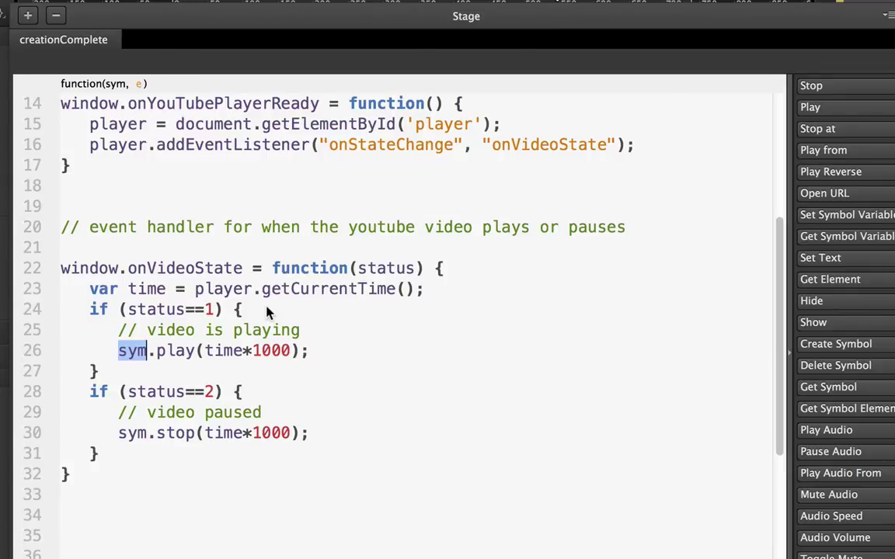
scroll(266, 311, down, 5)
scroll(267, 312, down, 3)
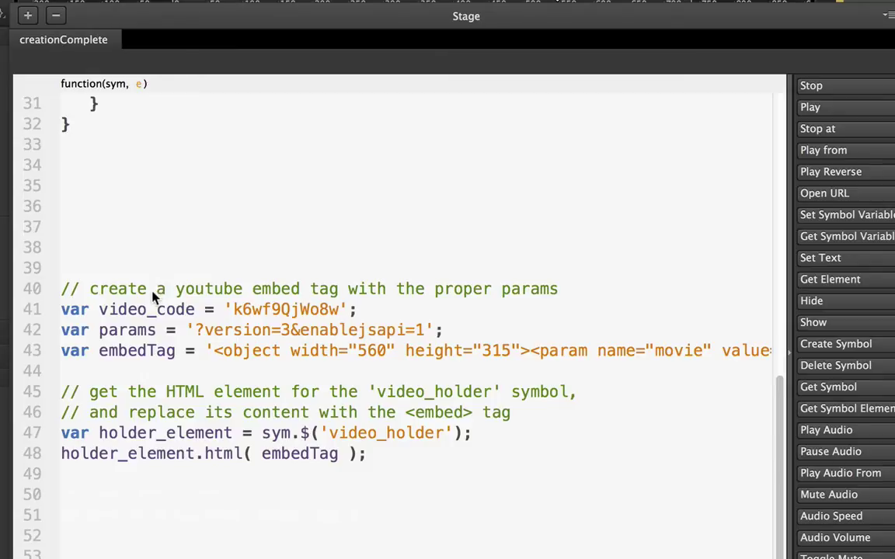
double_click(259, 309)
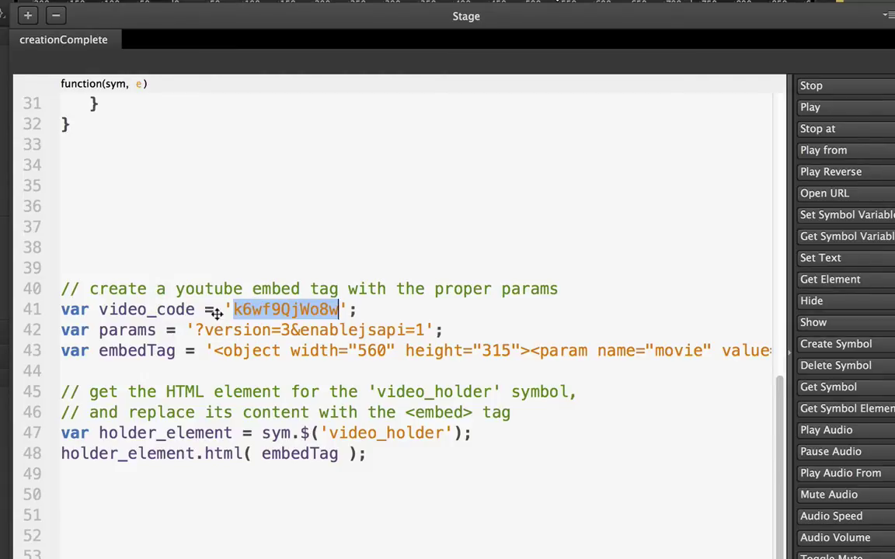
mouse_move(195, 330)
mouse_down()
mouse_move(426, 345)
mouse_move(426, 335)
mouse_up()
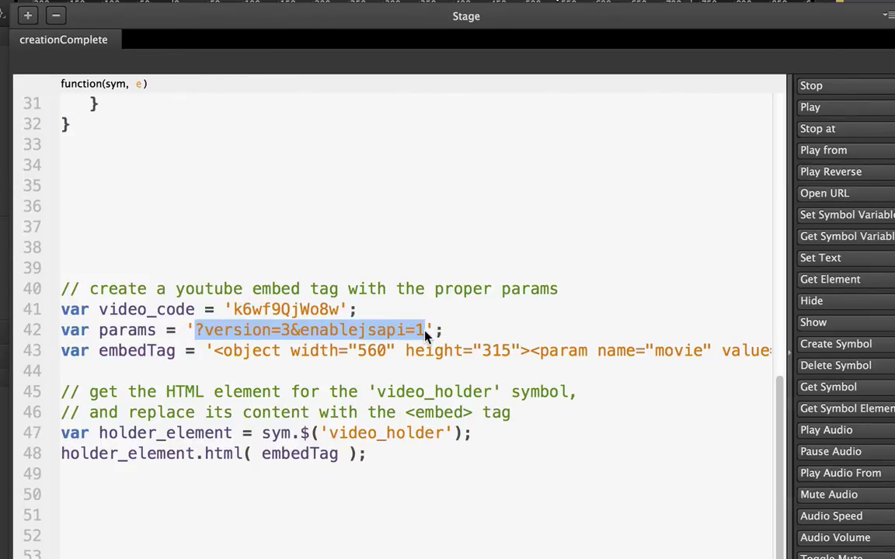
click(451, 332)
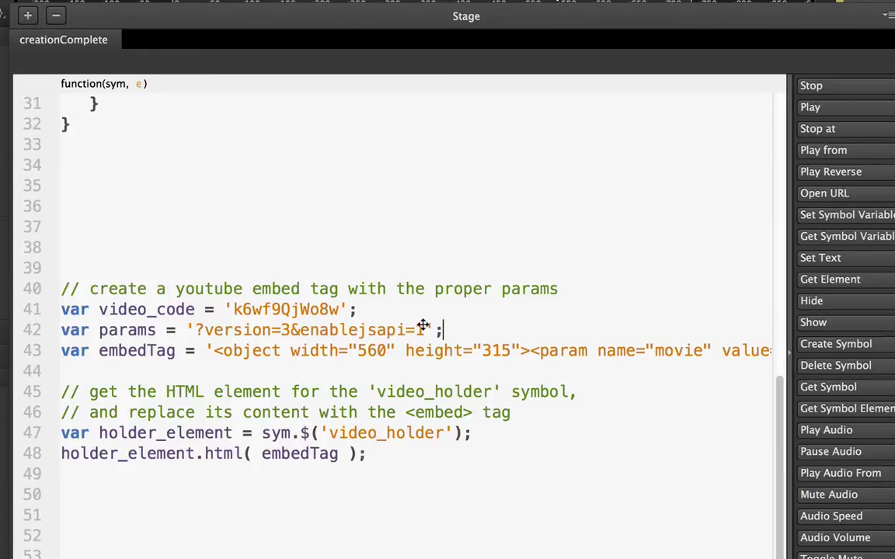
click(427, 331)
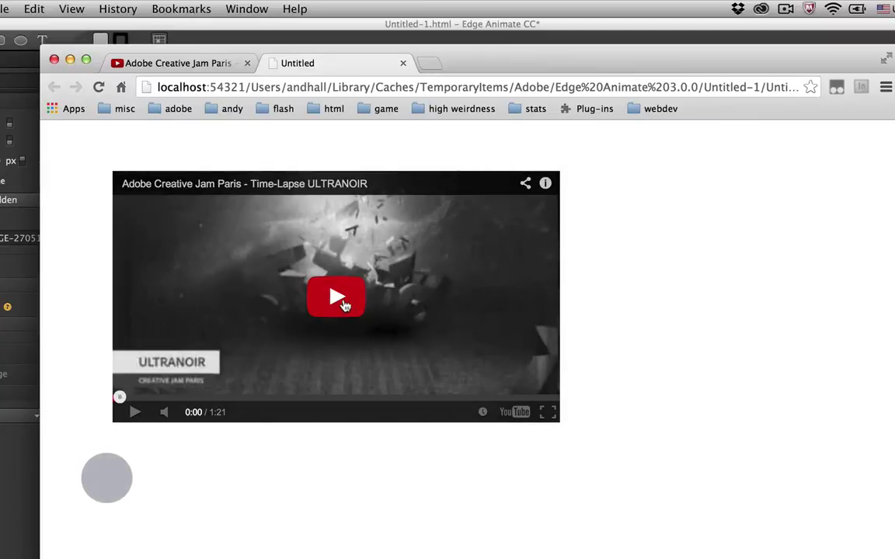
Play the video, seek ahead to about 0:29, then back to about 0:16, and pause.
click(345, 305)
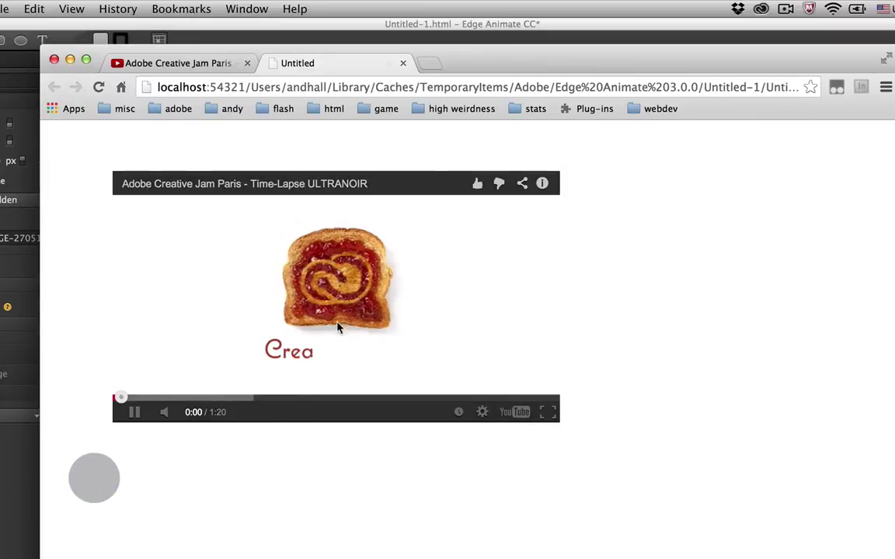
click(269, 397)
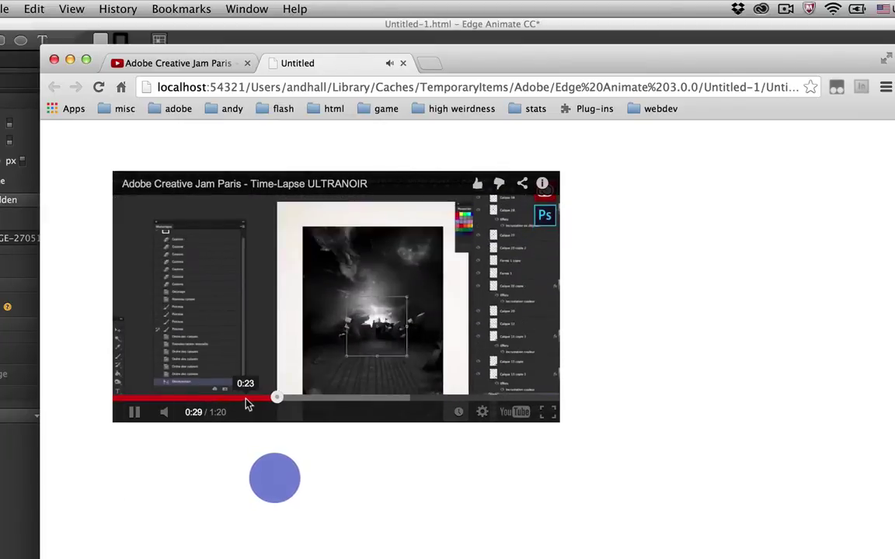
drag(246, 398, 208, 397)
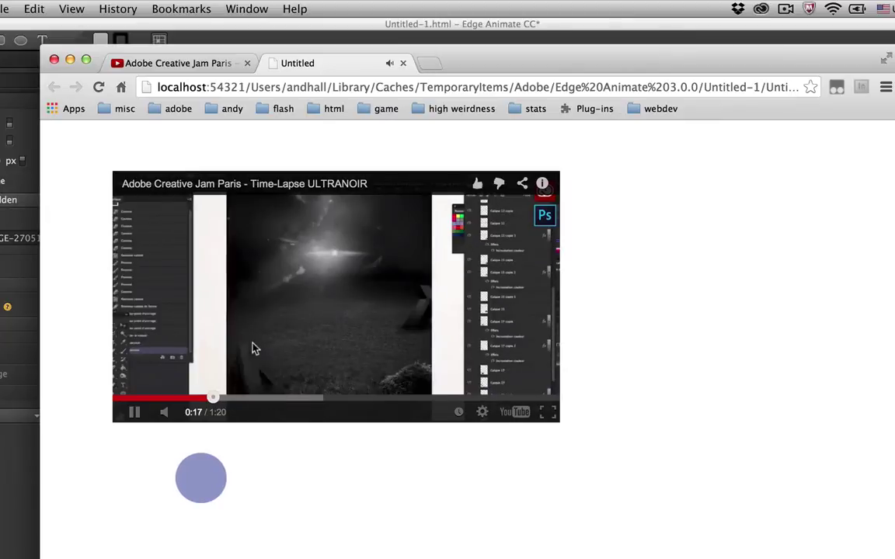
click(250, 344)
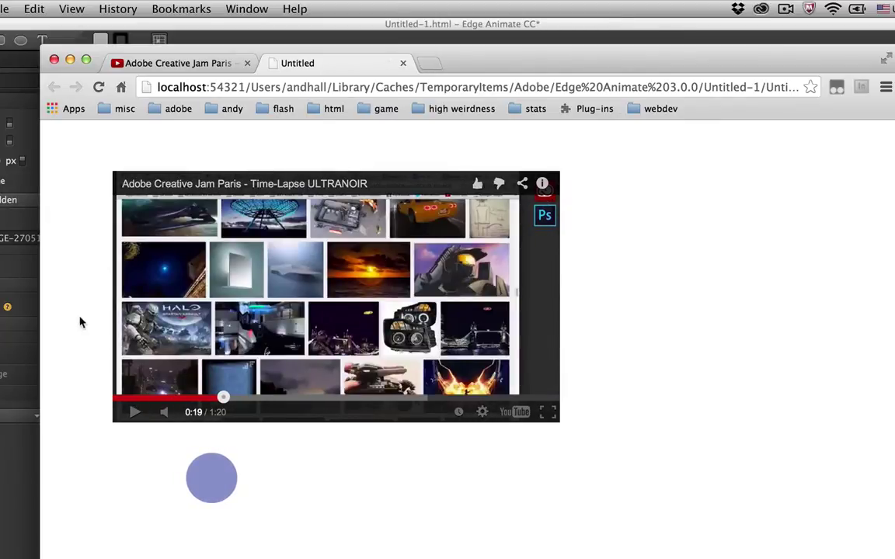
Close the preview, turn off Autoplay on the Untitled stage, and switch to edge-animate-video-sync.html.
key(super+w)
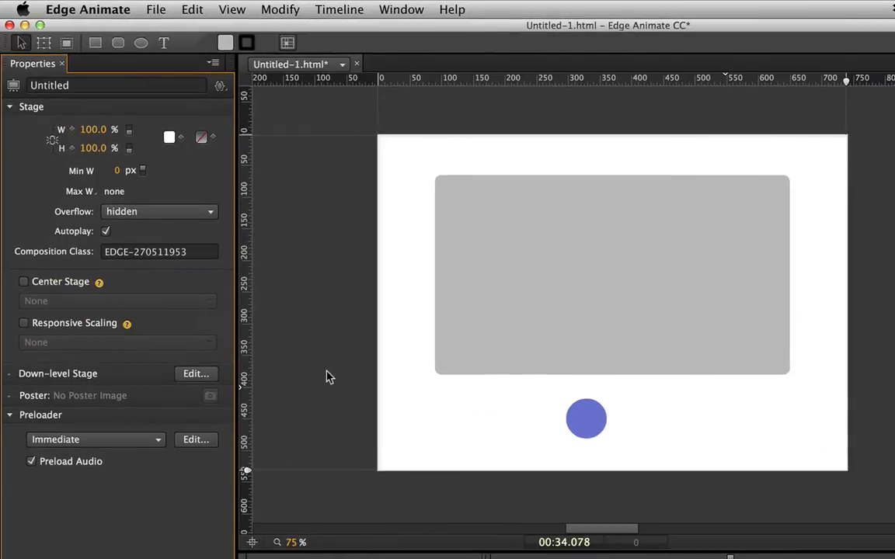
click(327, 375)
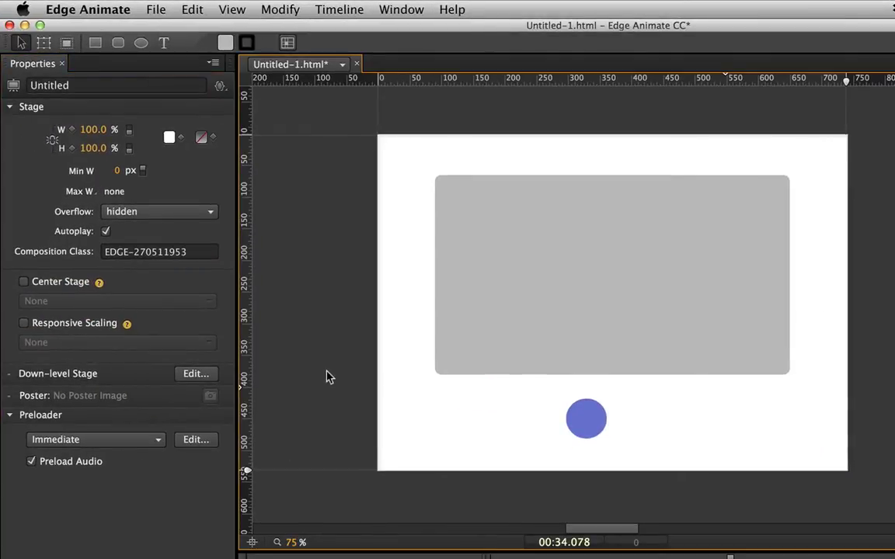
click(105, 231)
click(335, 293)
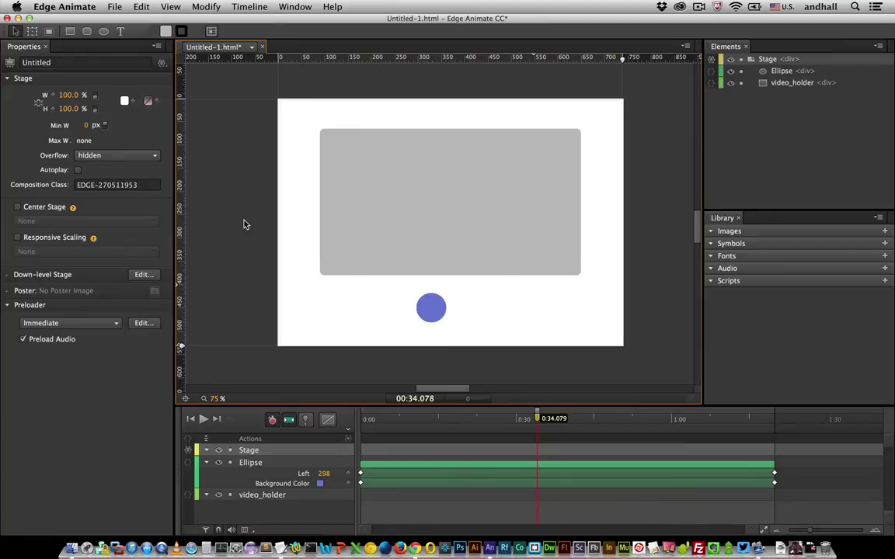
click(251, 47)
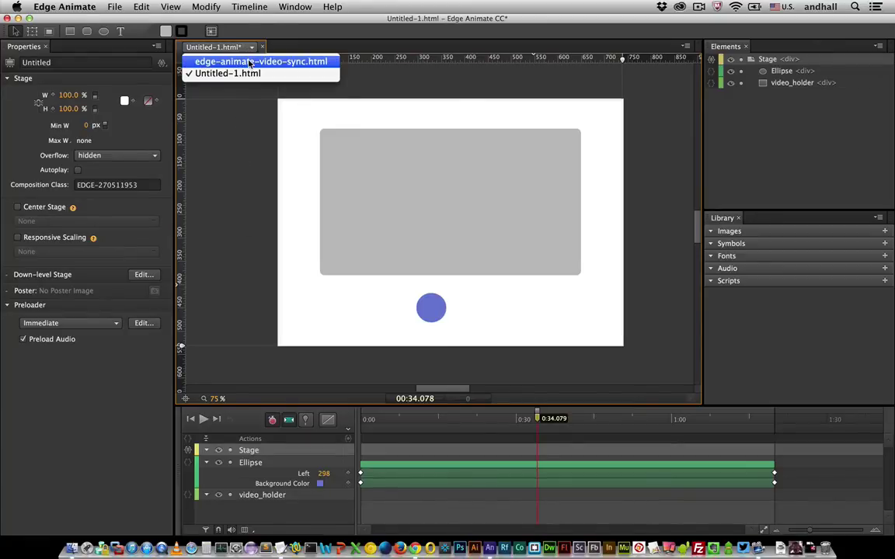
click(250, 62)
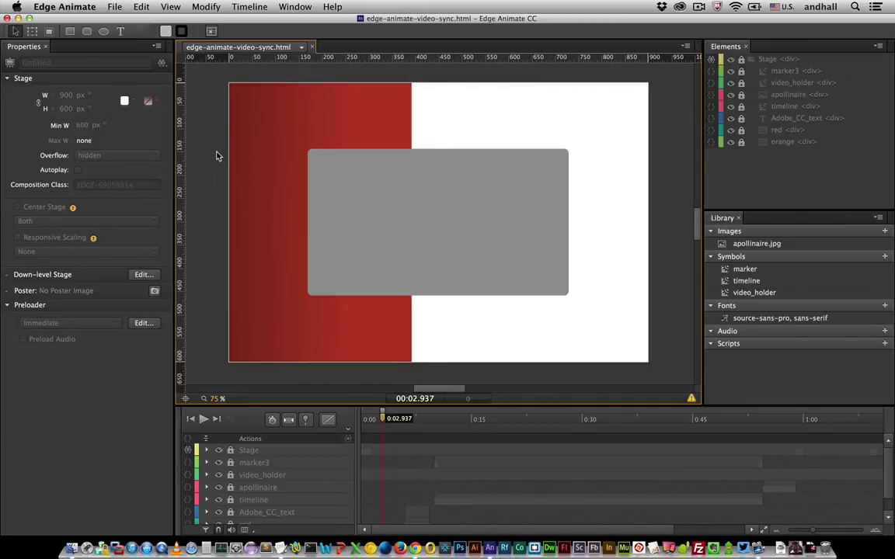
Open the Stage's creationComplete code and scroll to the embed branch's onYouTubePlayerReady handler.
click(160, 62)
scroll(90, 200, up, 20)
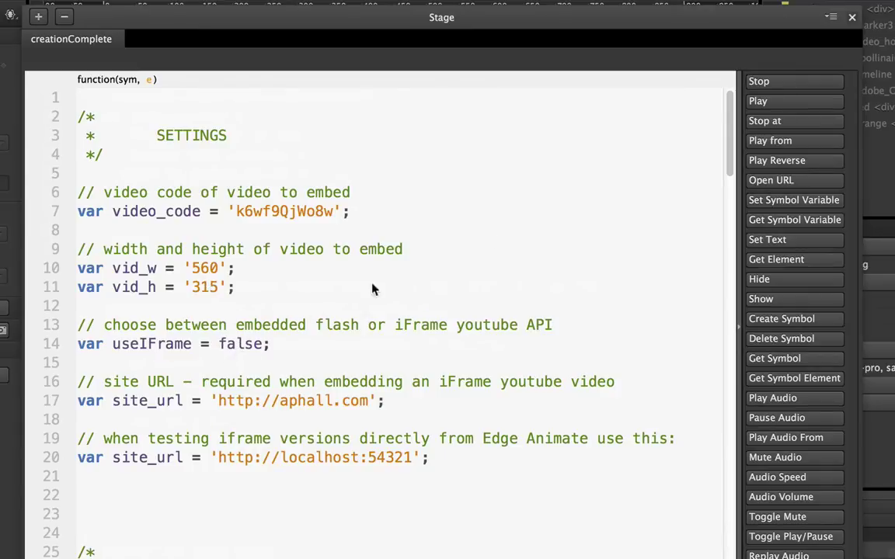
drag(728, 159, 726, 378)
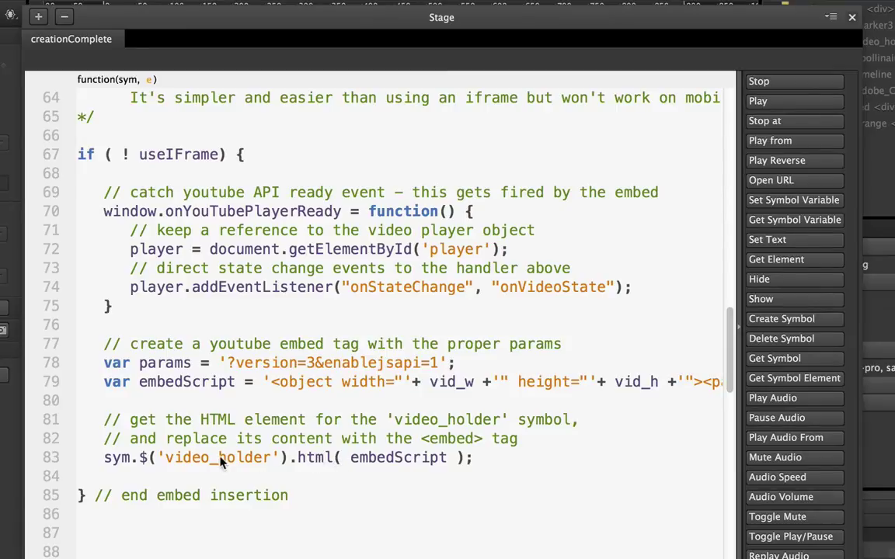
double_click(186, 214)
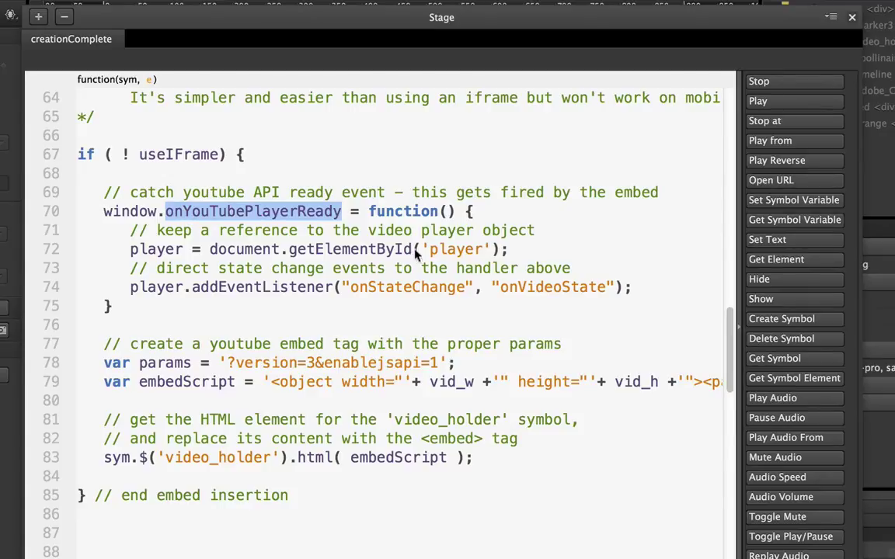
drag(730, 335, 732, 460)
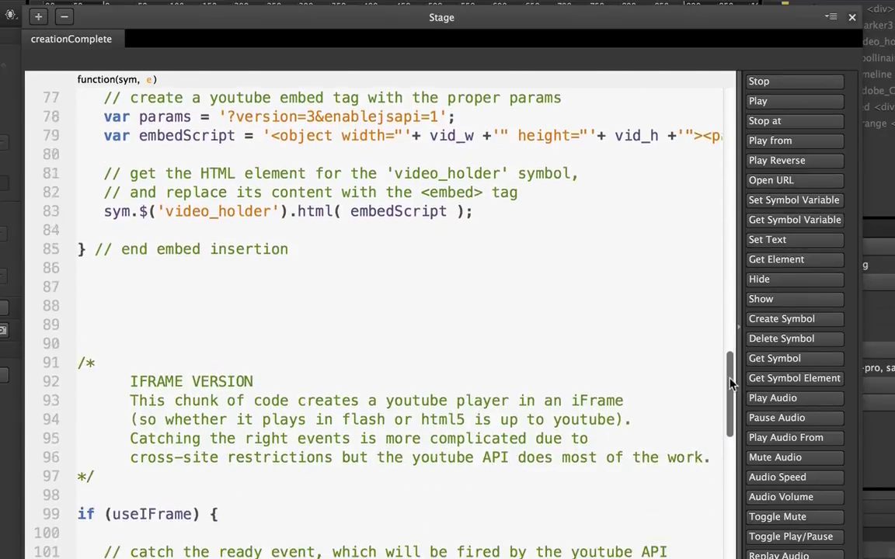
scroll(658, 424, down, 2)
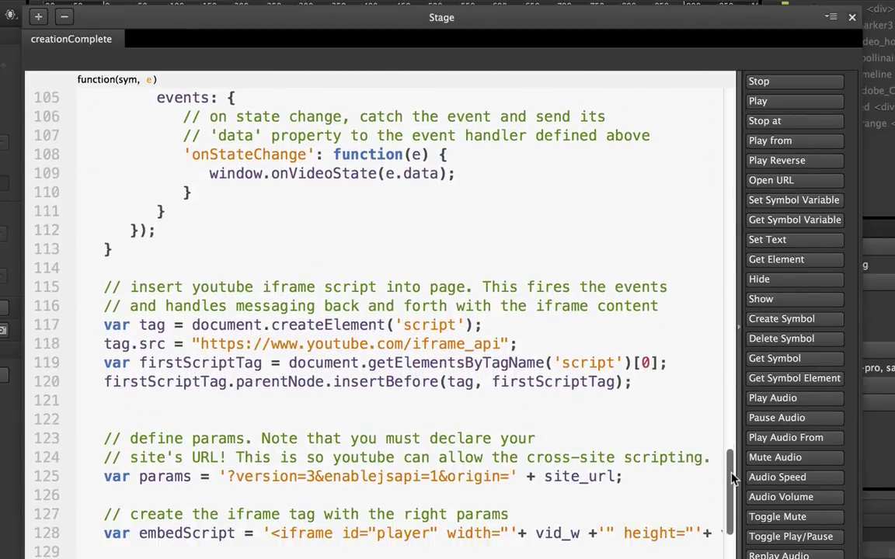
scroll(513, 389, down, 1)
scroll(383, 353, down, 1)
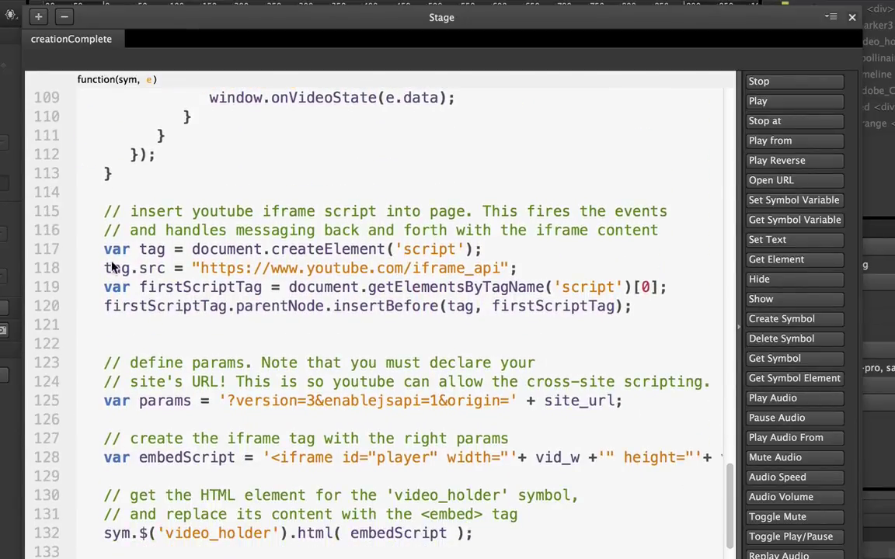
click(413, 248)
double_click(413, 249)
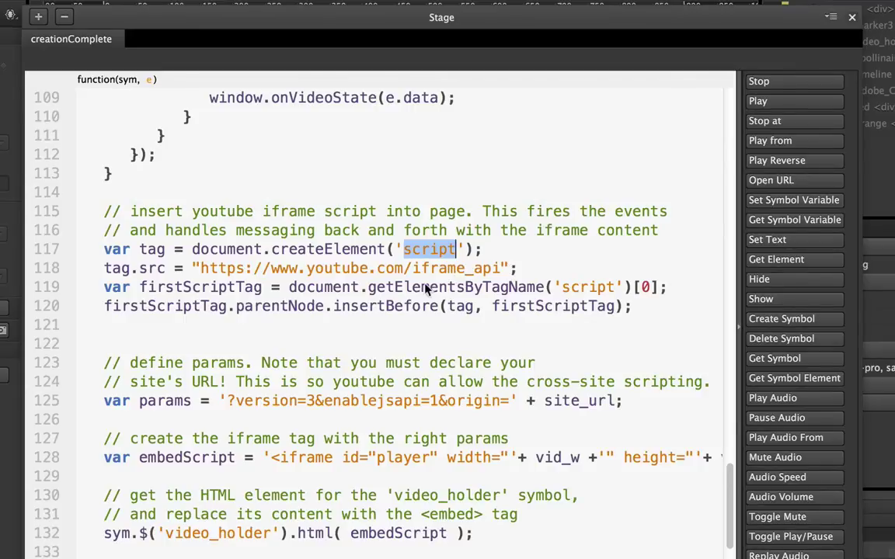
scroll(425, 289, up, 4)
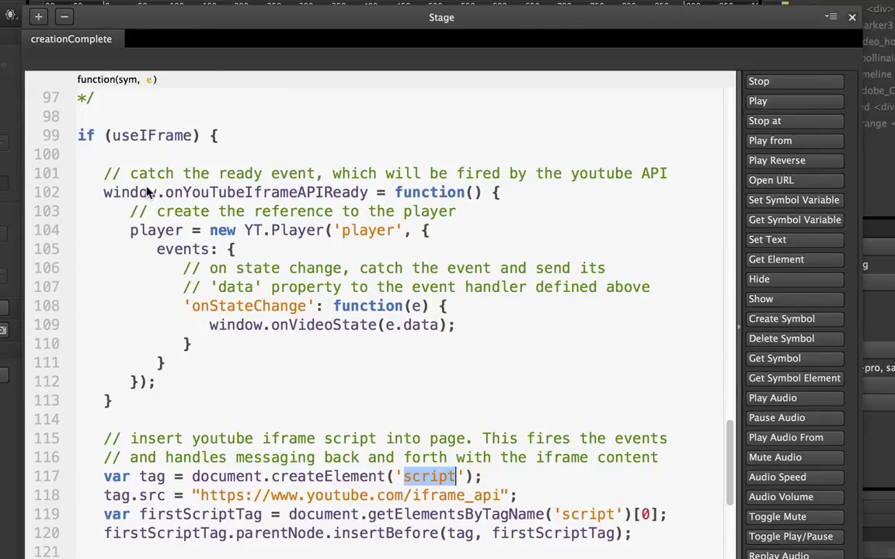
double_click(186, 193)
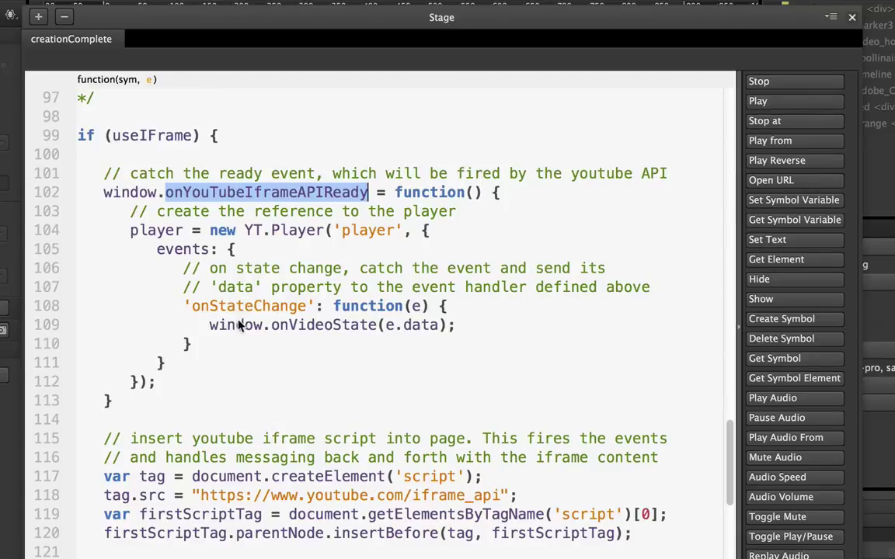
triple_click(407, 326)
click(405, 327)
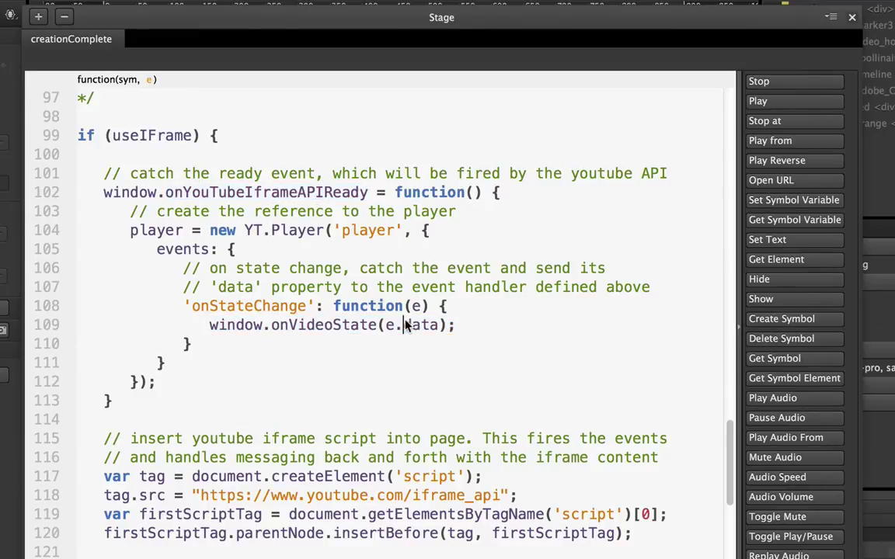
click(419, 325)
double_click(420, 327)
scroll(420, 328, down, 3)
scroll(420, 328, down, 3)
scroll(420, 327, down, 2)
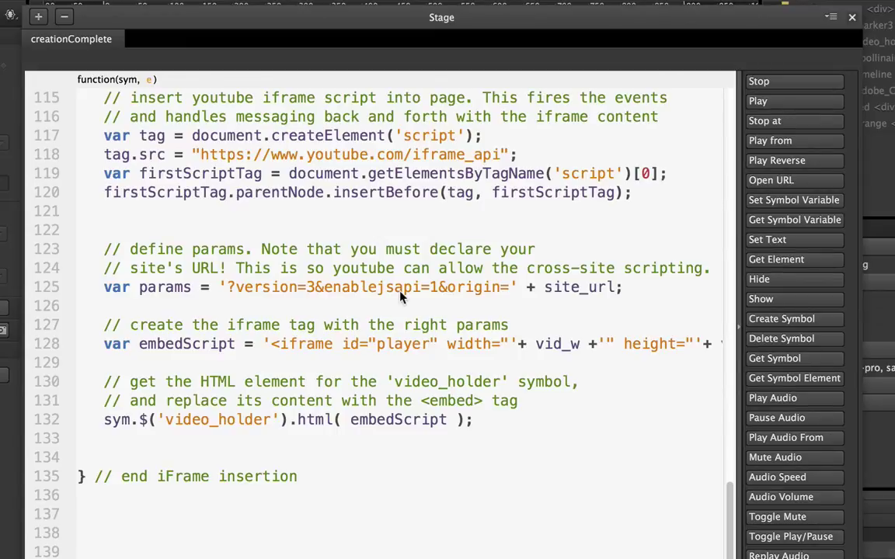
Change the useIFrame setting from false to true in the creationComplete code.
double_click(569, 289)
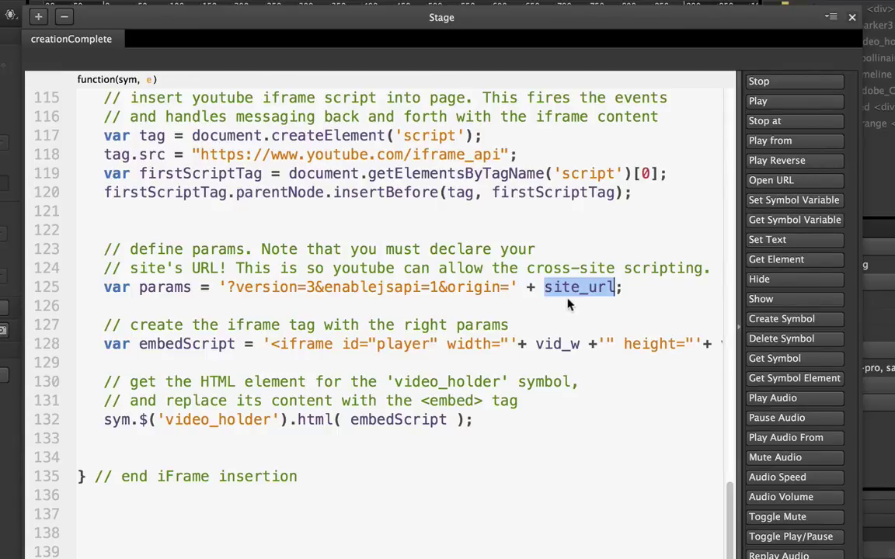
scroll(549, 292, up, 3)
scroll(549, 291, up, 20)
scroll(549, 292, up, 5)
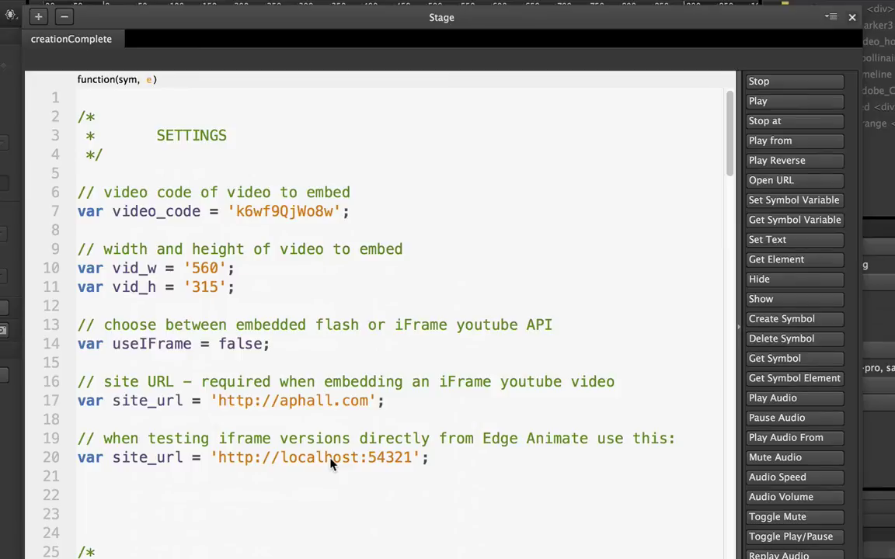
click(237, 342)
text(true)
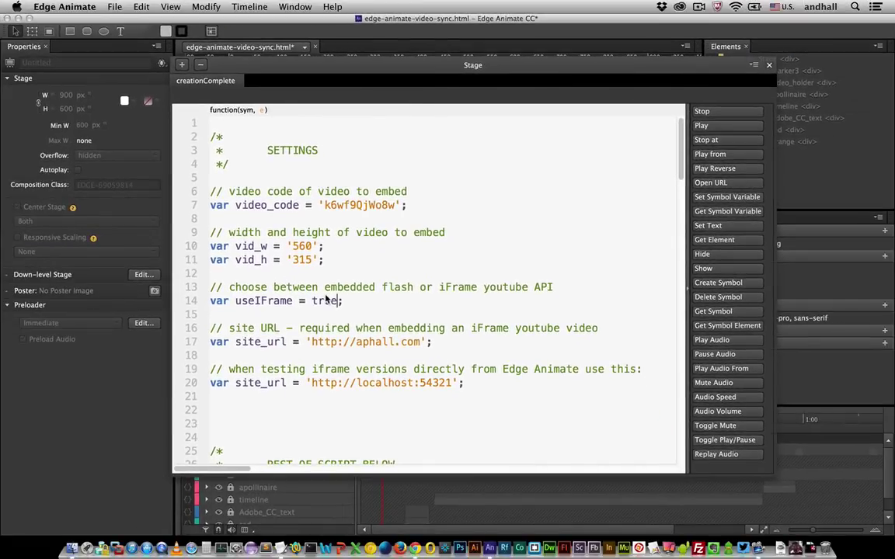
Preview the iframe version, play it, seek to about 0:28 then 0:22, and return.
key(super+Return)
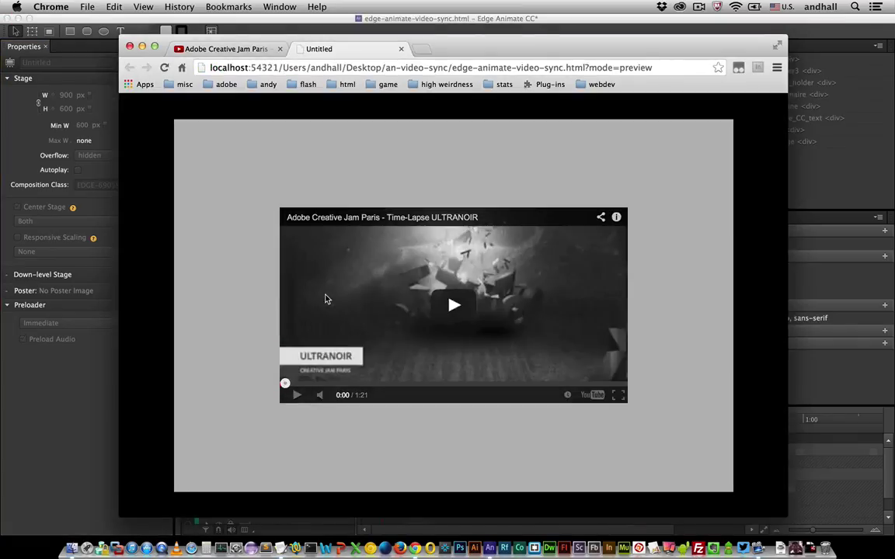
click(451, 311)
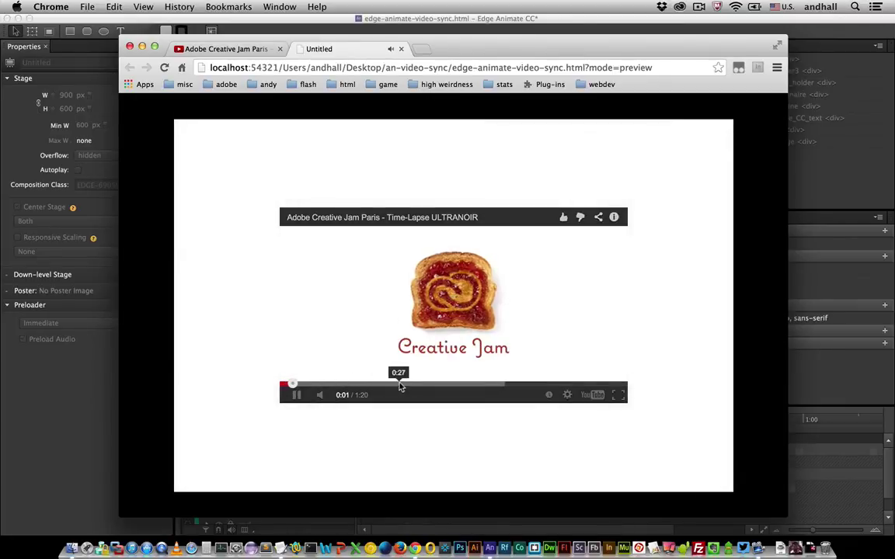
click(401, 384)
click(376, 384)
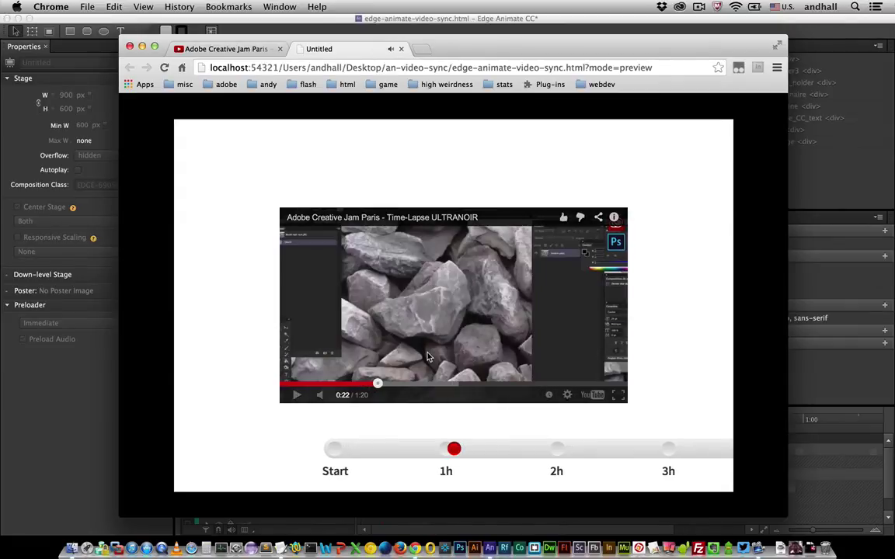
click(91, 380)
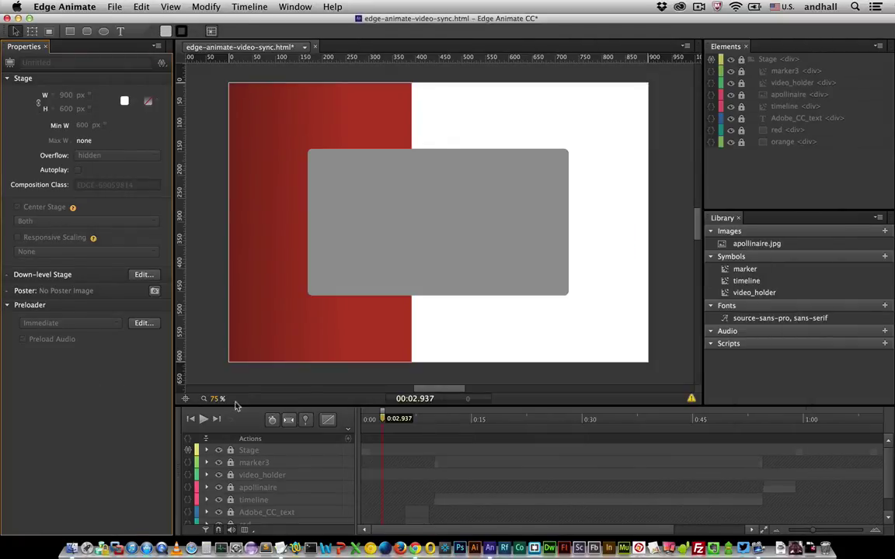
Drag the timeline playhead back to 00:00.000.
mouse_move(382, 419)
mouse_down()
mouse_move(504, 419)
mouse_move(359, 417)
mouse_up()
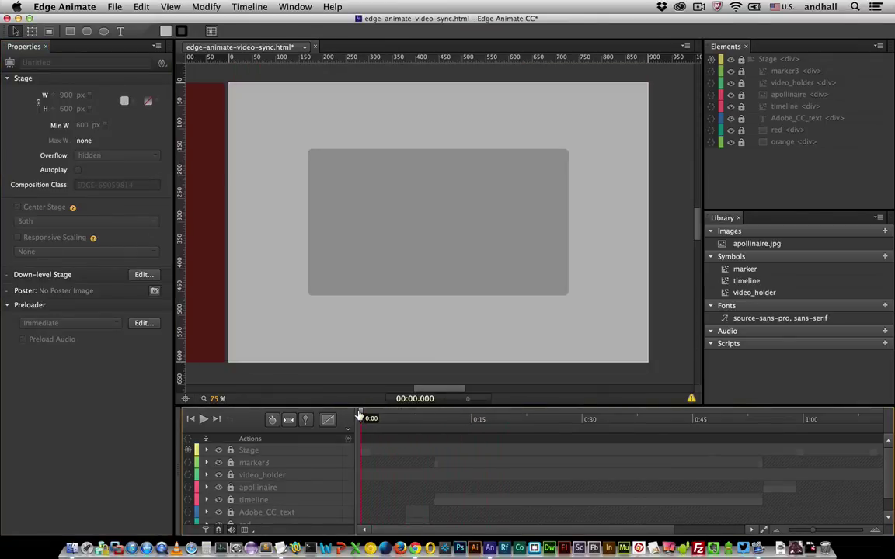